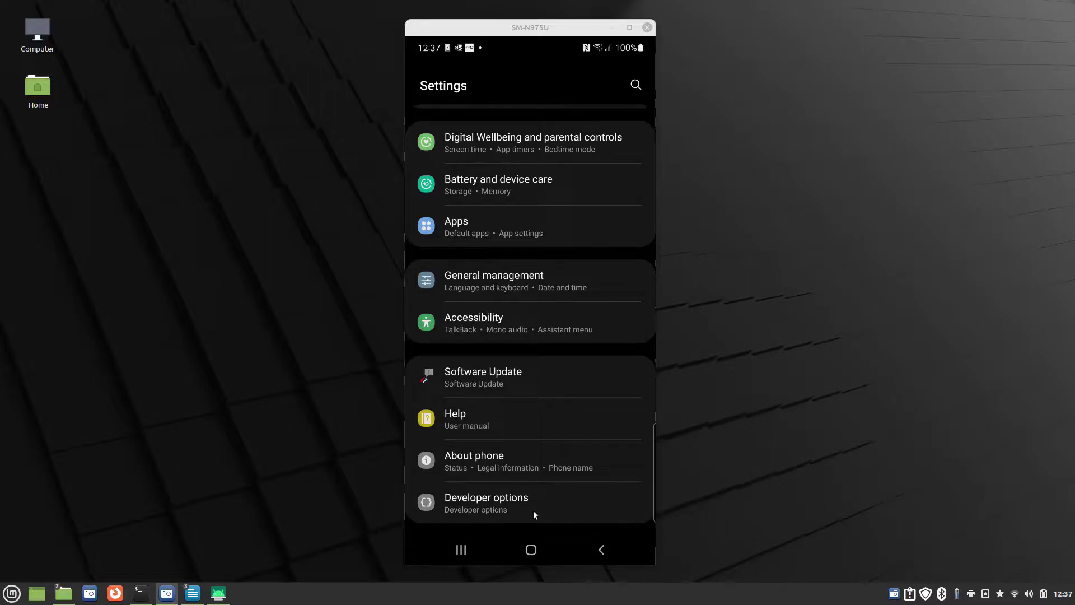
- Open the phone's Developer options and switch on Wireless debugging in the Debugging section
click(478, 498)
scroll(510, 438, down, 3)
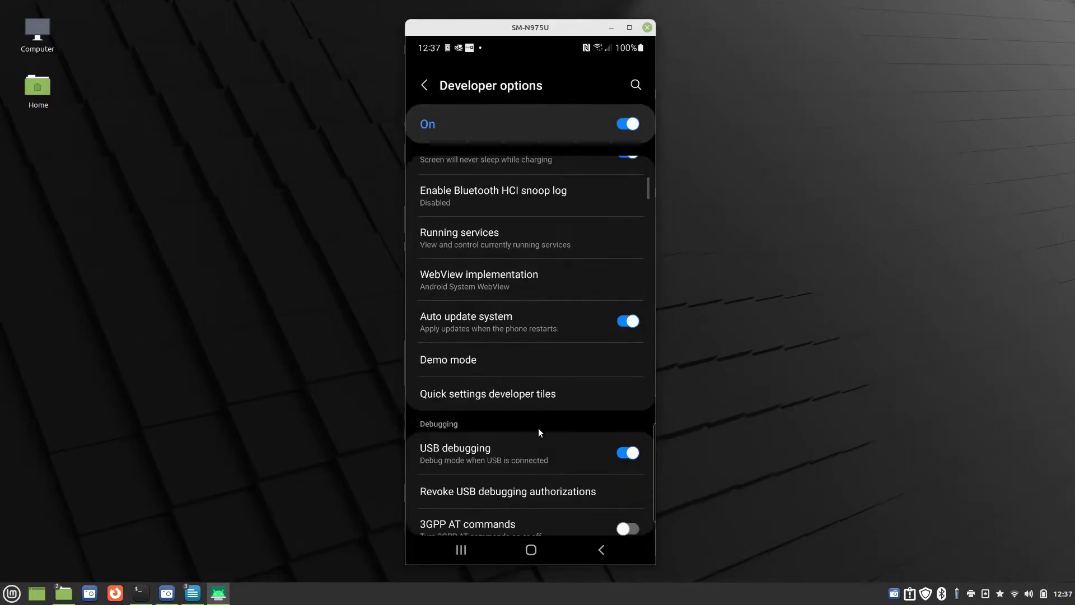
scroll(538, 427, down, 4)
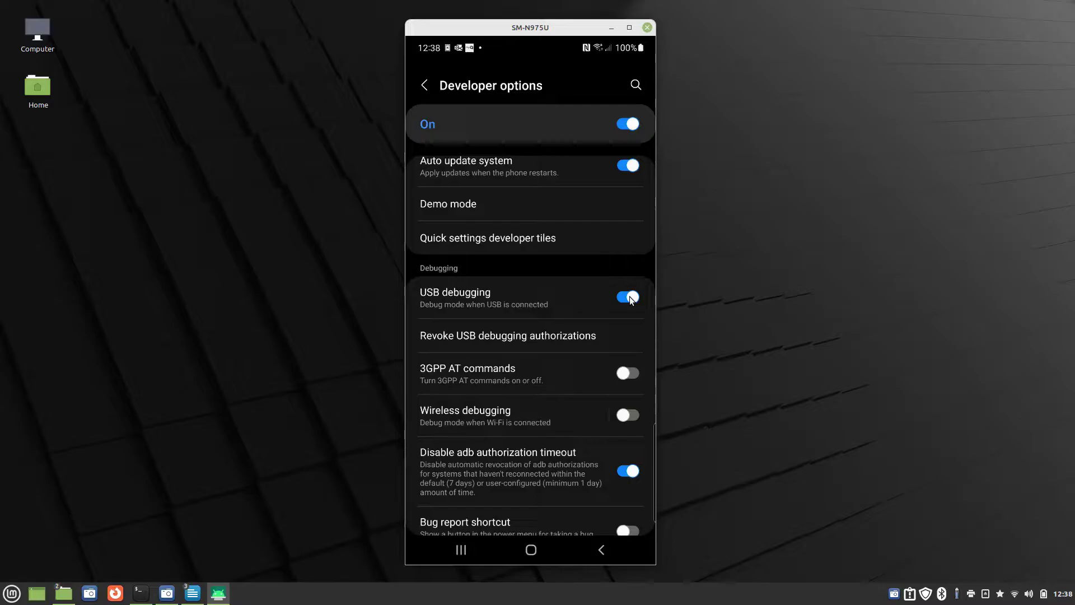
scroll(565, 417, down, 1)
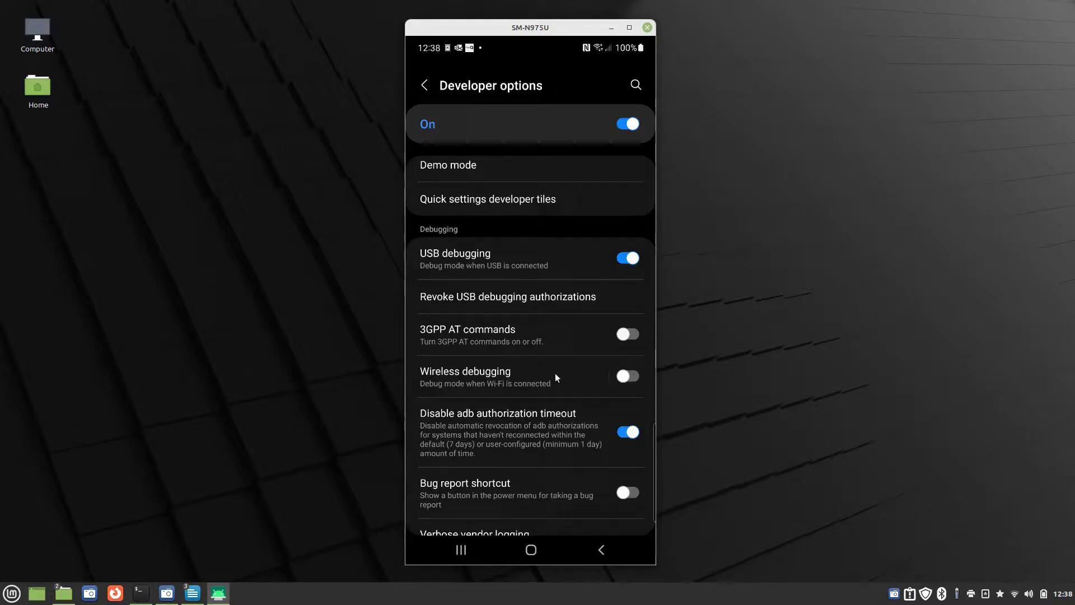
click(634, 374)
- Close the scrcpy mirror window and bring the terminal back, centred on screen
click(647, 28)
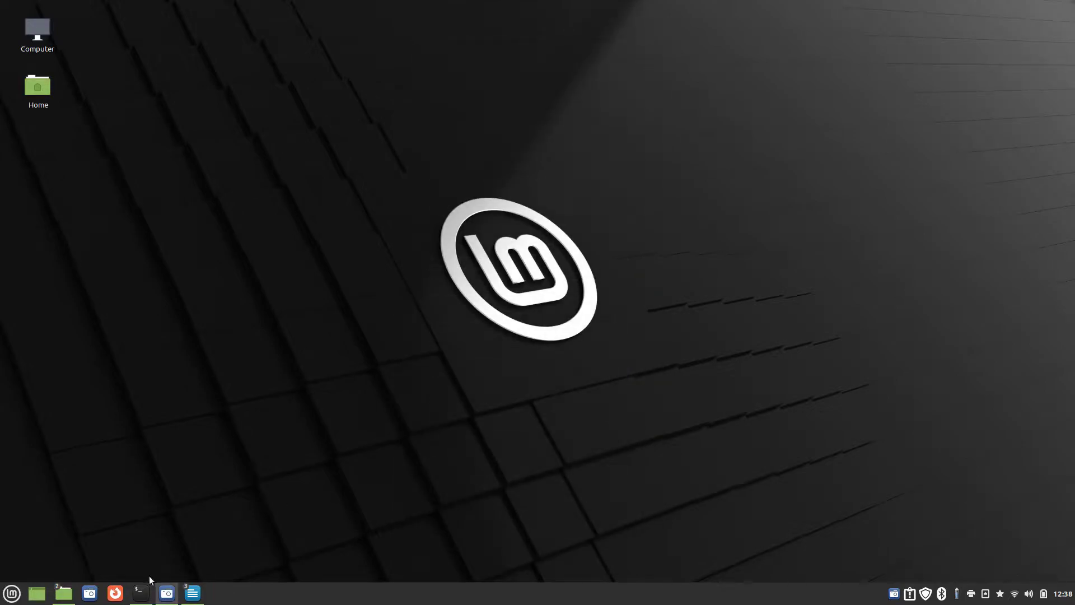
click(141, 592)
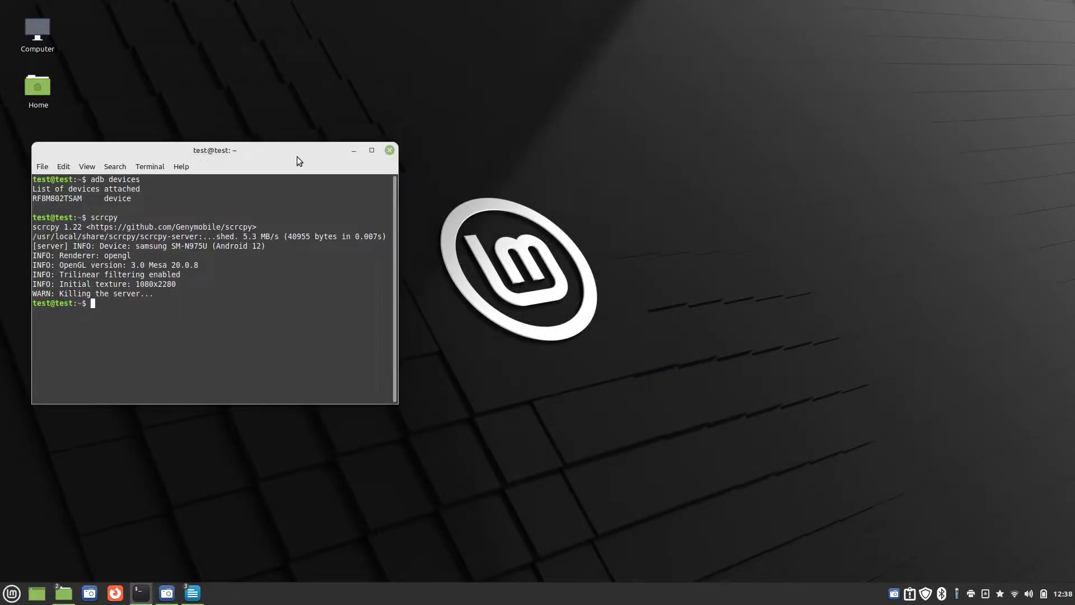
drag(296, 156, 584, 203)
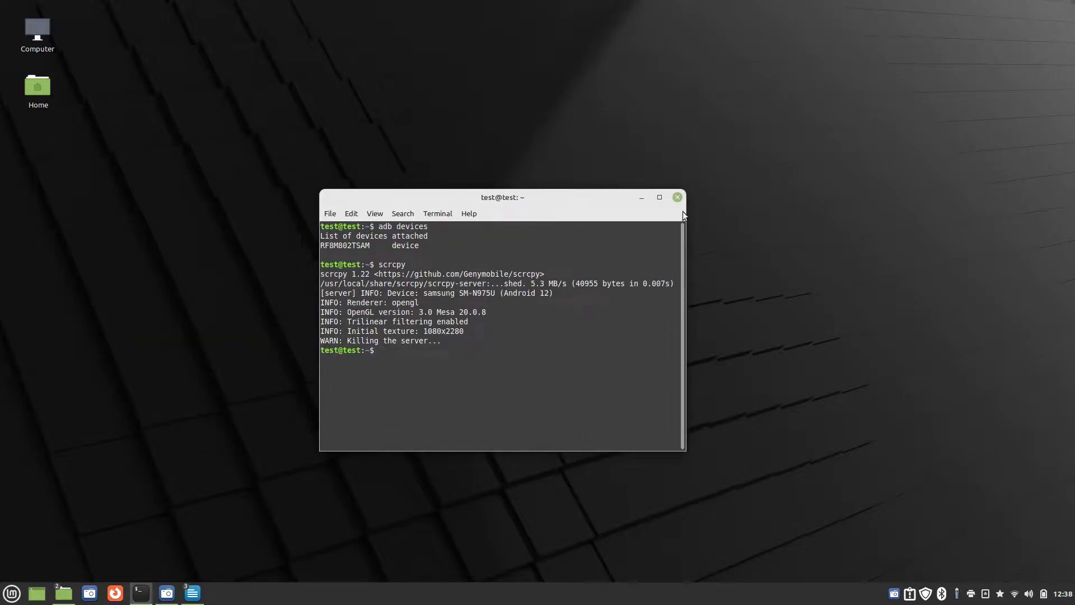
click(641, 197)
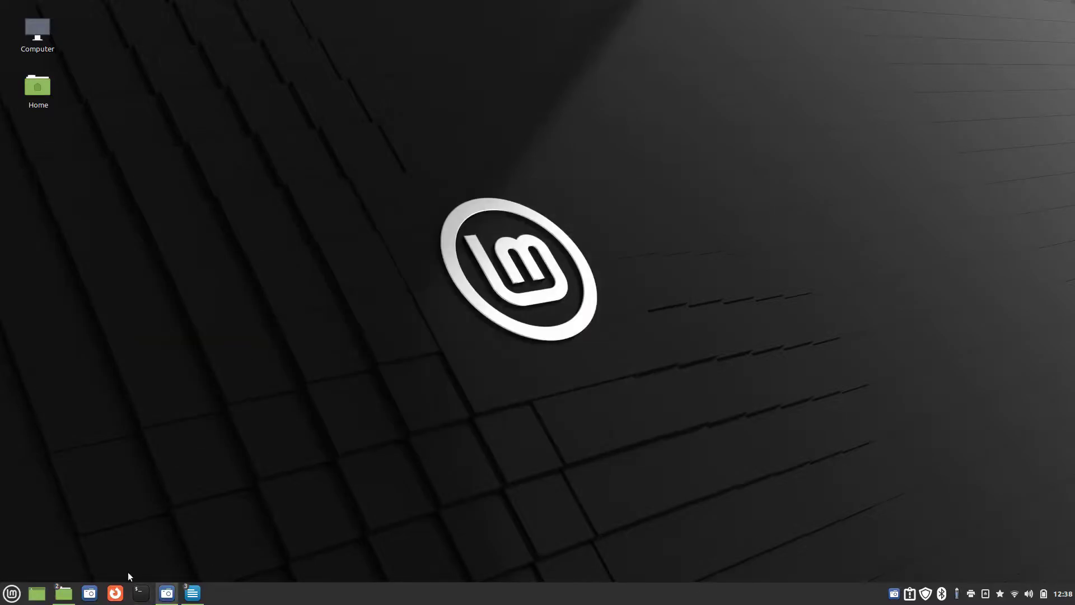
click(141, 592)
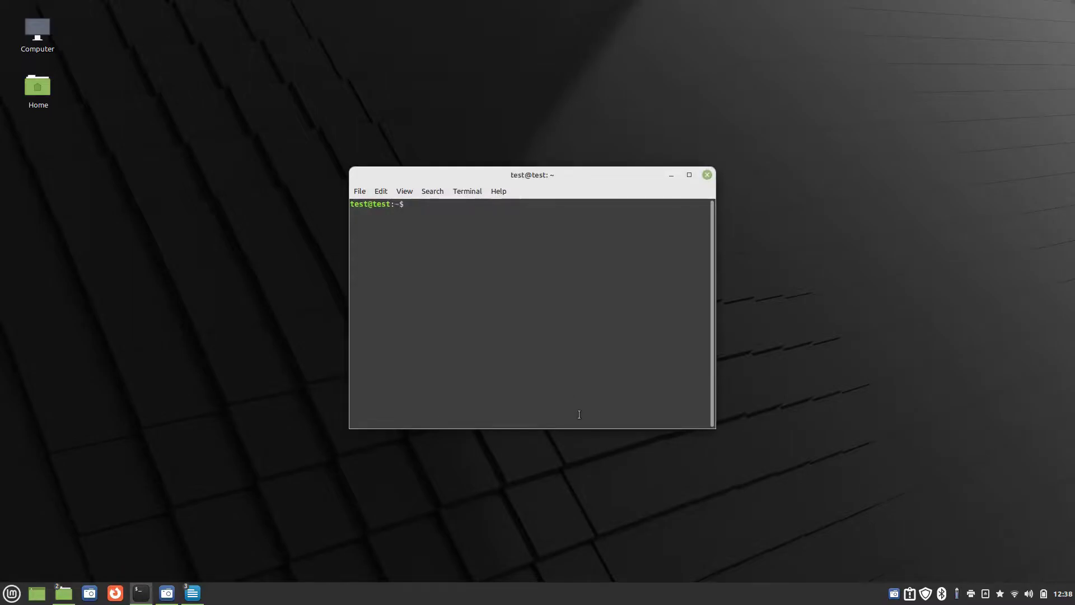
- Enlarge the terminal font two steps with Ctrl++ and move the window up and left
key(ctrl+plus)
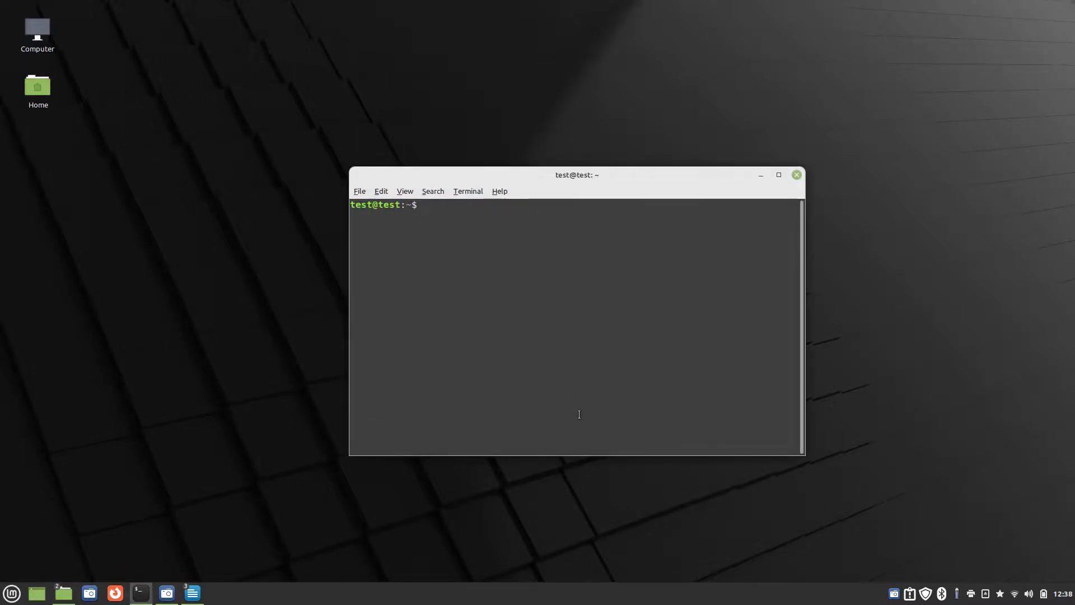
key(ctrl+plus)
drag(594, 185, 526, 153)
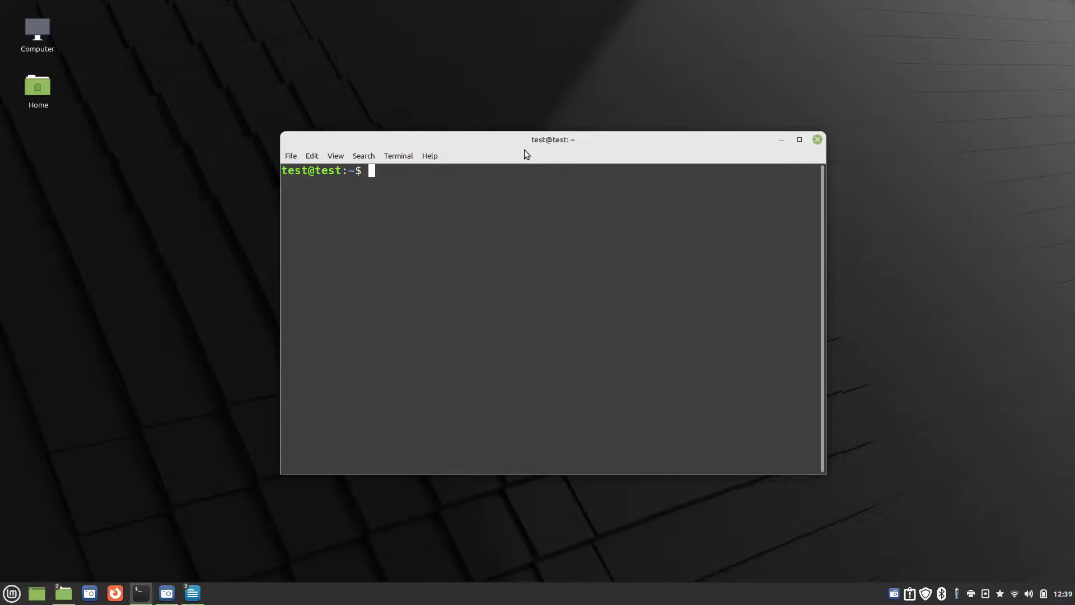
text(sudo apt)
key(BackSpace)
key(BackSpace)
key(BackSpace)
text(pacman -S adb scrcpy zenity)
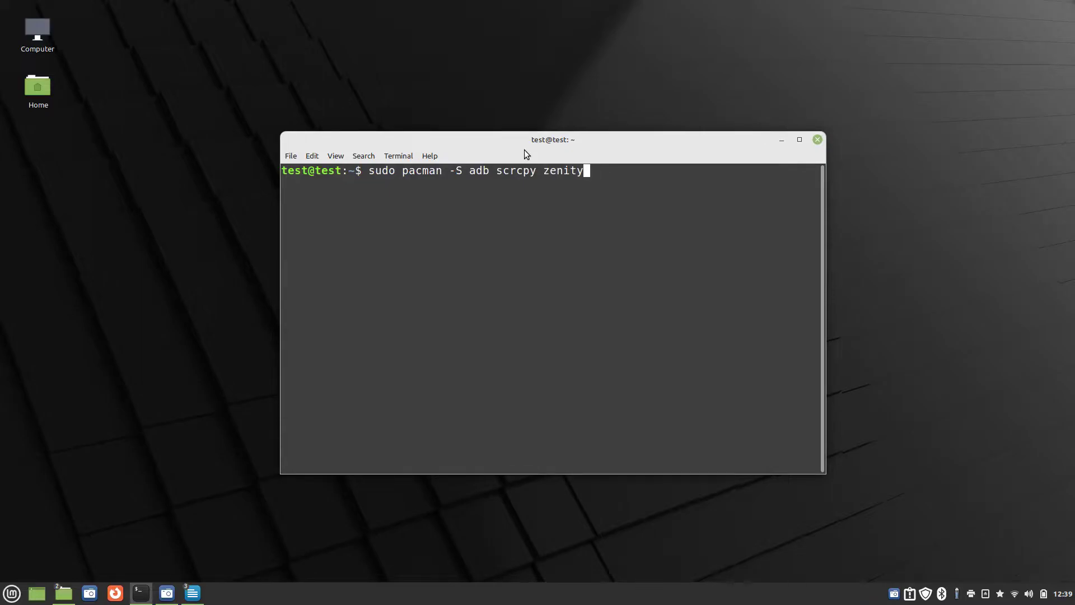
key(BackSpace)
key(BackSpace)
key(BackSpace)
key(BackSpace)
key(BackSpace)
key(BackSpace)
key(BackSpace)
key(BackSpace)
key(BackSpace)
key(BackSpace)
key(BackSpace)
key(BackSpace)
key(BackSpace)
key(BackSpace)
key(BackSpace)
key(BackSpace)
key(BackSpace)
key(BackSpace)
key(BackSpace)
key(BackSpace)
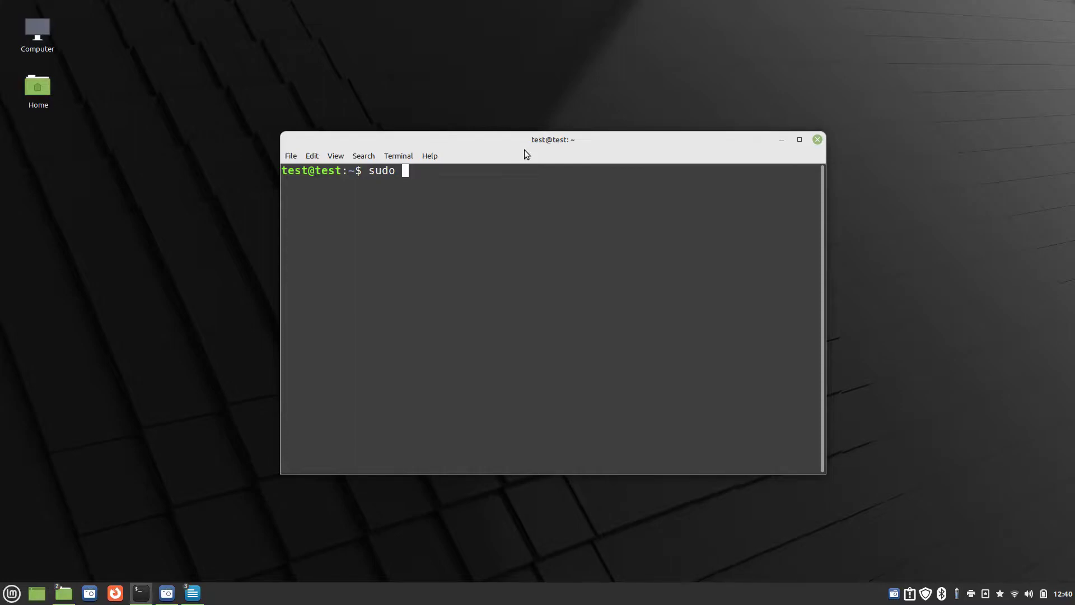
key(BackSpace)
key(BackSpace)
key(BackSpace)
key(BackSpace)
key(BackSpace)
- In Firefox, search 'linux mint install snap' and open the Snapcraft guide in a new tab
click(115, 592)
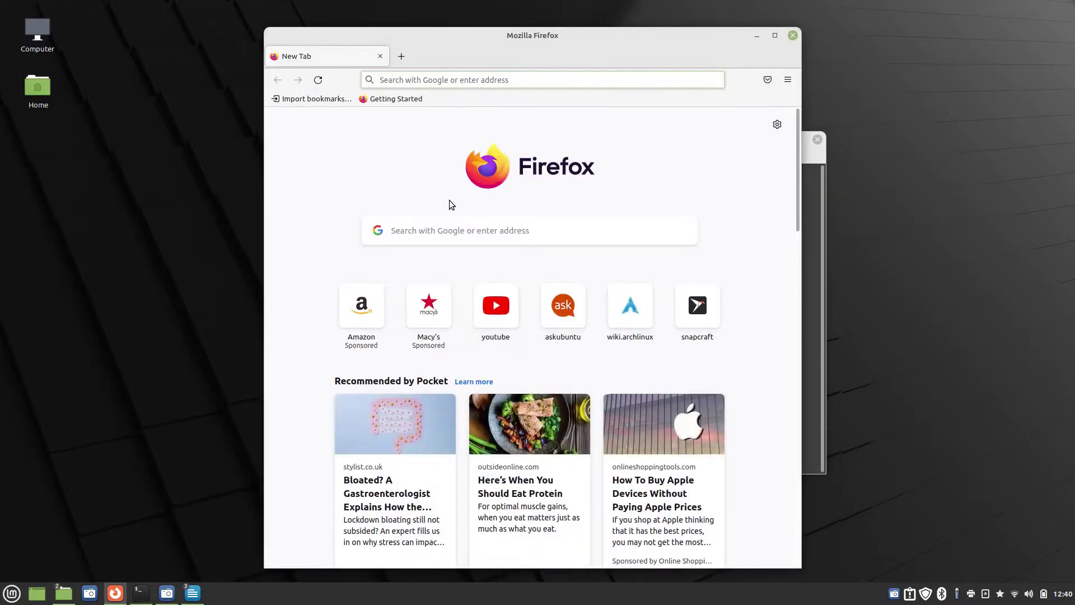
text(linux)
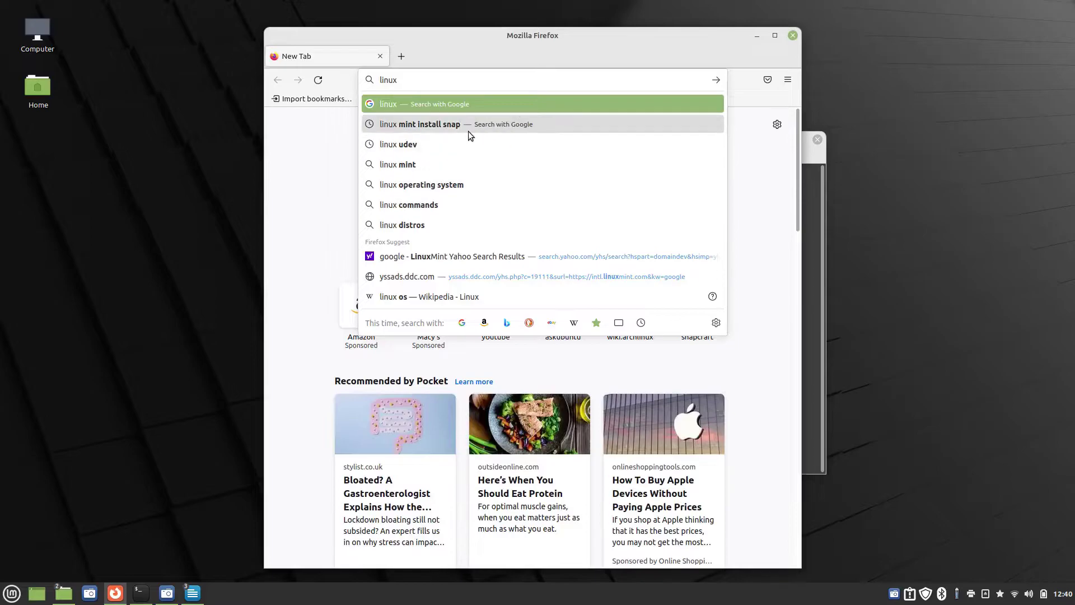
click(463, 125)
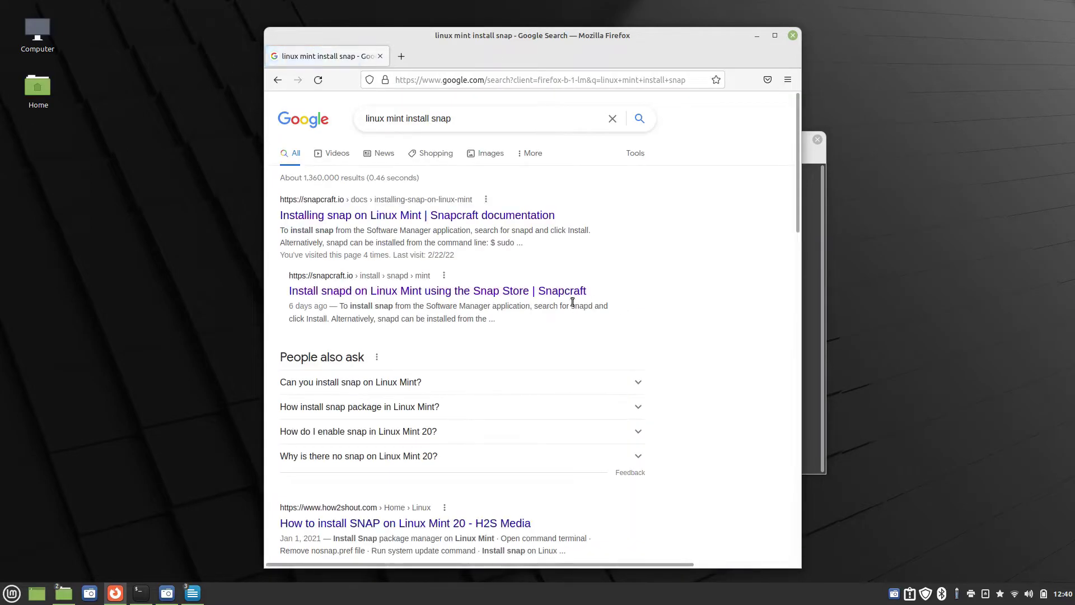
middle_click(368, 216)
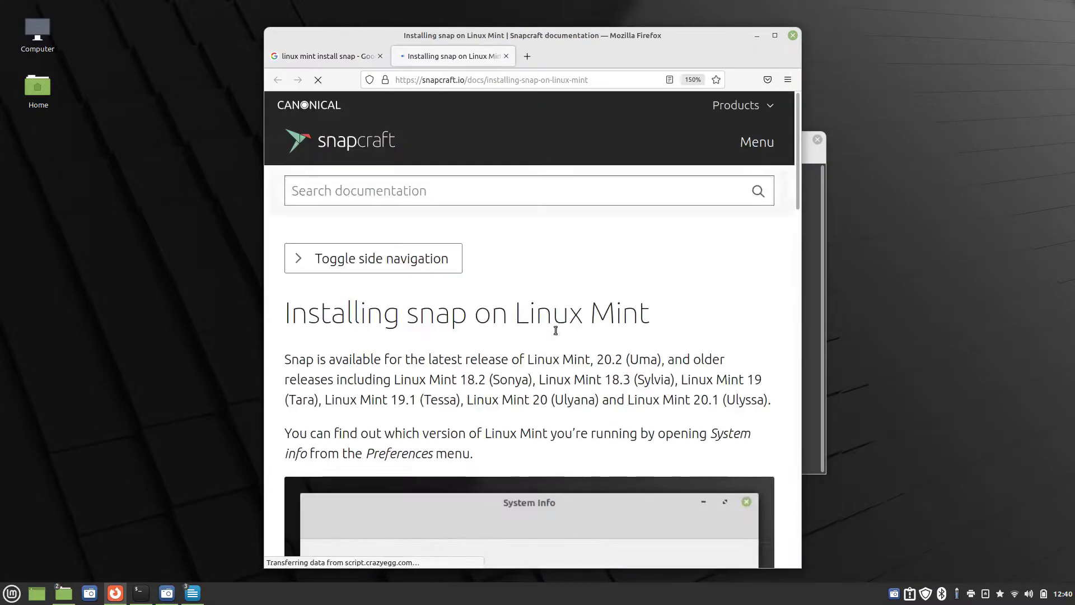
- Select the sudo mv nosnap.pref command in the guide and return to the terminal
scroll(588, 352, down, 10)
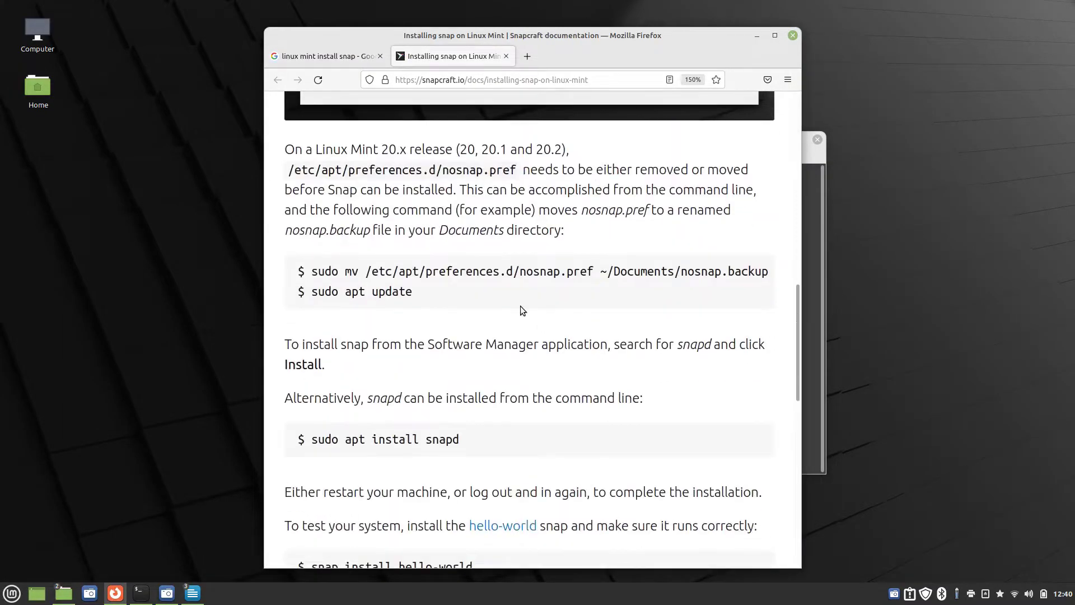
drag(311, 271, 820, 267)
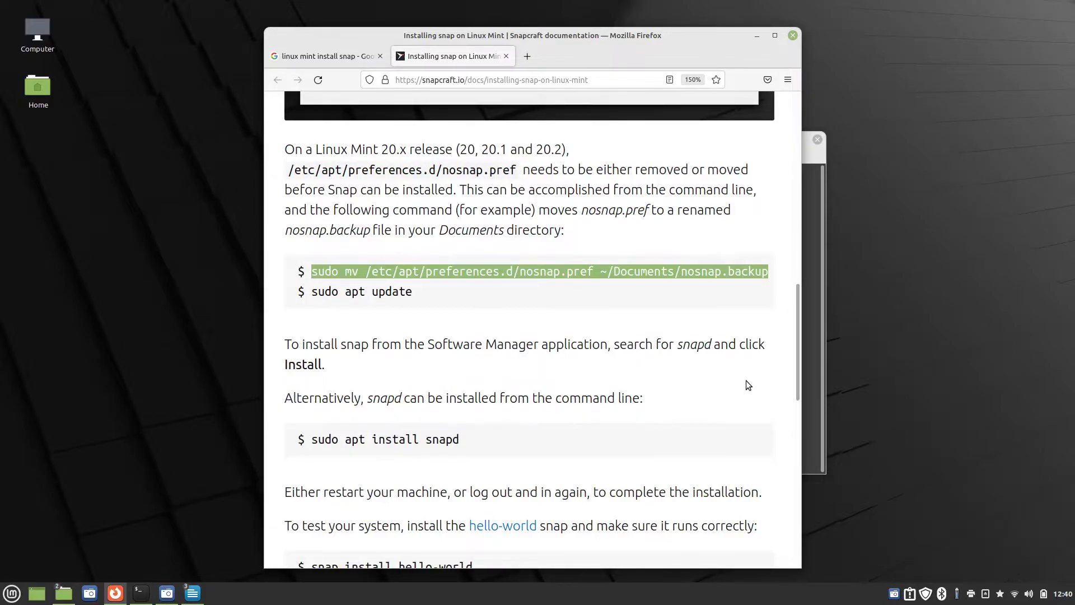
click(816, 230)
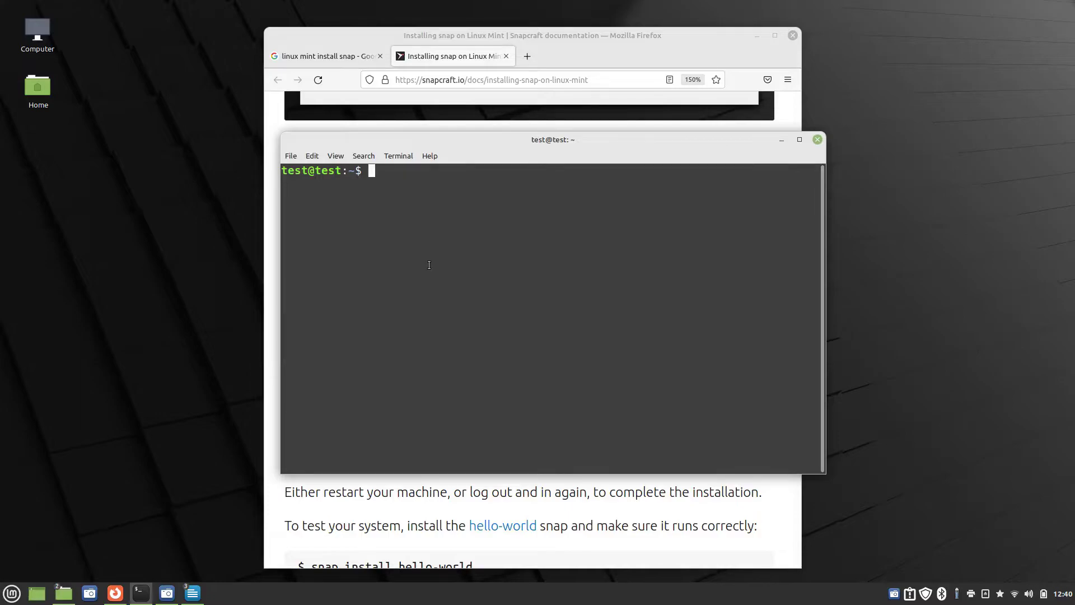
- Paste the nosnap.pref move command at the prompt and widen the terminal window
right_click(368, 164)
click(406, 235)
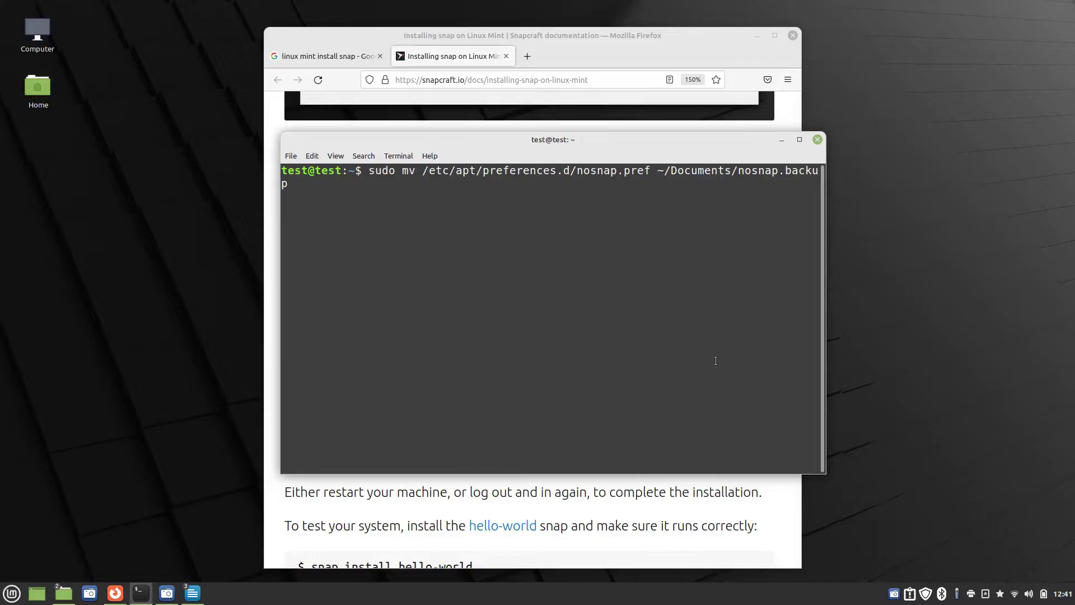
drag(821, 302, 927, 303)
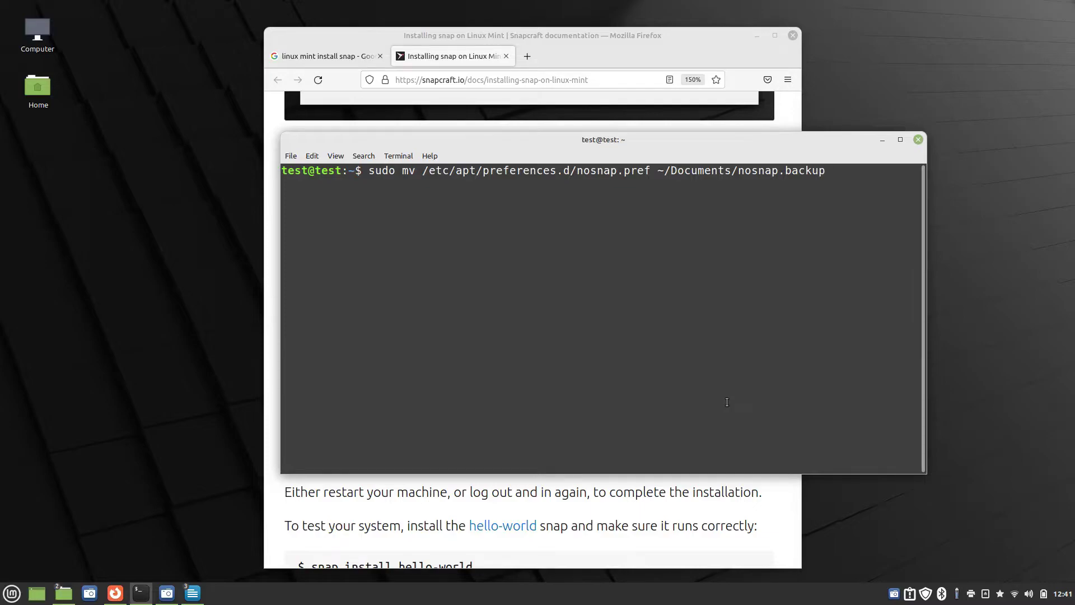
- Clear the line and draft 'sudo apt install adb snapd zenity', then erase it back to 'sudo'
key(BackSpace)
key(BackSpace)
key(BackSpace)
key(BackSpace)
key(BackSpace)
key(BackSpace)
key(BackSpace)
key(BackSpace)
key(BackSpace)
key(BackSpace)
key(BackSpace)
key(BackSpace)
key(BackSpace)
key(BackSpace)
key(BackSpace)
key(BackSpace)
key(BackSpace)
key(BackSpace)
key(BackSpace)
key(BackSpace)
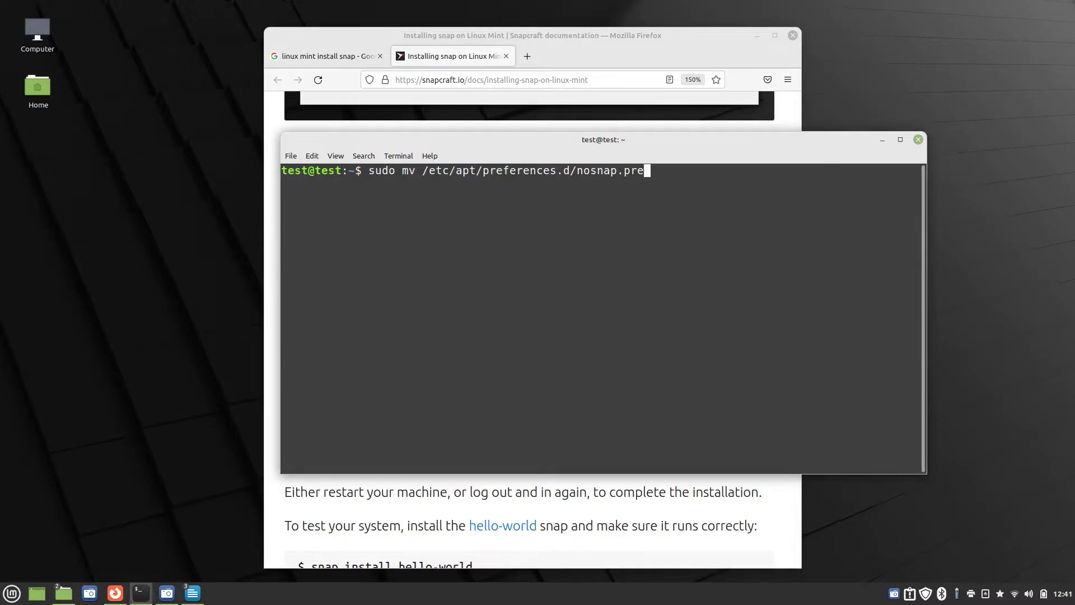
key(BackSpace)
key(BackSpace)
key(BackSpace)
key(BackSpace)
key(BackSpace)
key(BackSpace)
key(BackSpace)
key(BackSpace)
key(BackSpace)
key(BackSpace)
key(BackSpace)
key(BackSpace)
key(BackSpace)
key(BackSpace)
key(BackSpace)
key(BackSpace)
key(BackSpace)
key(BackSpace)
key(BackSpace)
key(BackSpace)
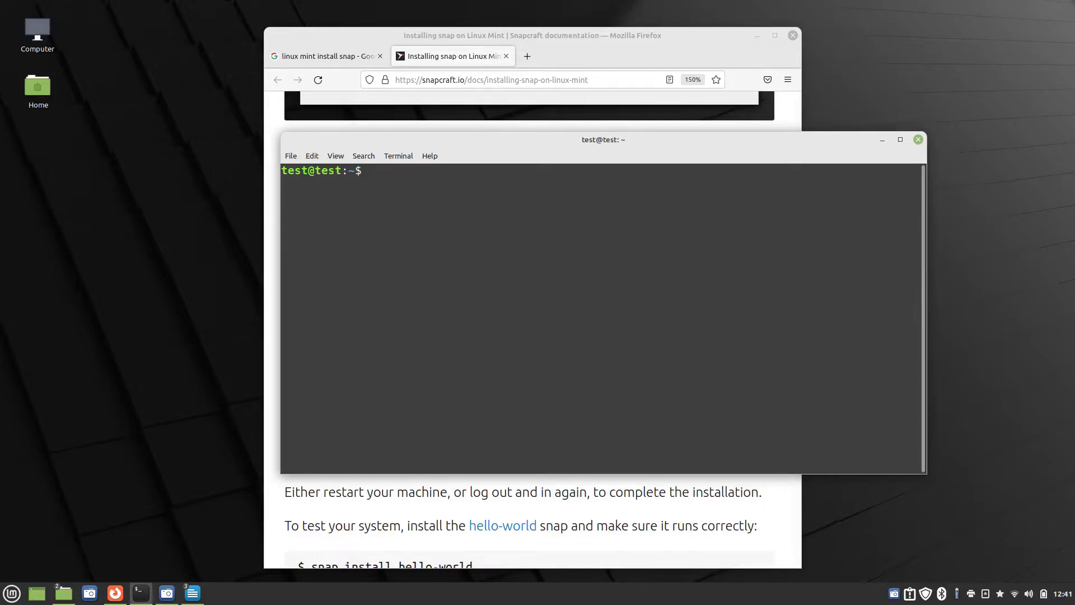
text(sudo apt )
text(update)
key(BackSpace)
key(BackSpace)
key(BackSpace)
key(BackSpace)
key(BackSpace)
key(BackSpace)
text(install adb snapd )
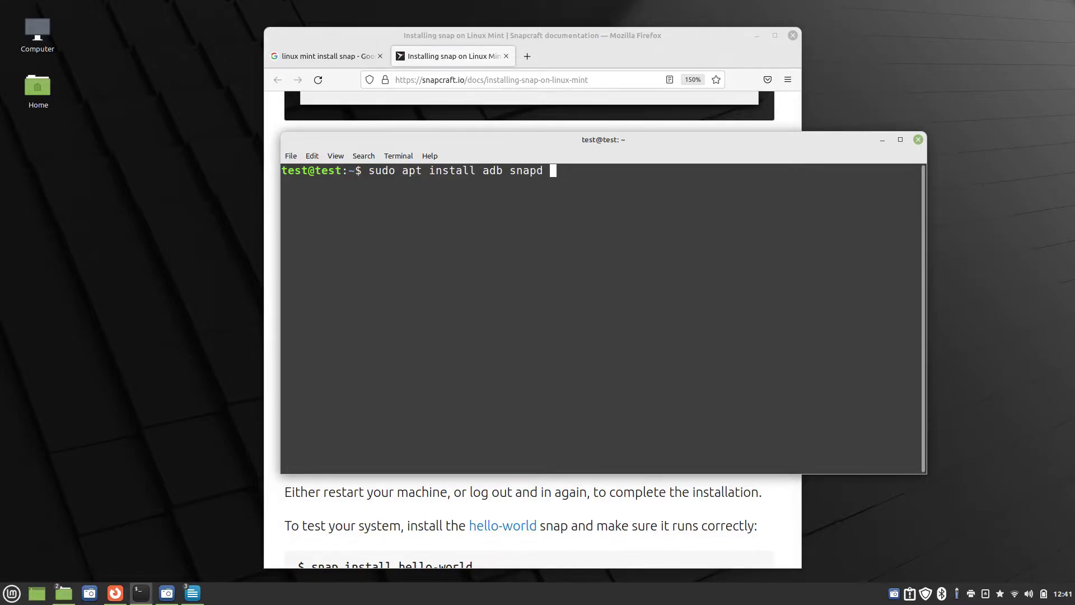
text(zenity)
key(BackSpace)
key(BackSpace)
key(BackSpace)
key(BackSpace)
key(BackSpace)
key(BackSpace)
key(BackSpace)
key(BackSpace)
key(BackSpace)
key(BackSpace)
key(BackSpace)
key(BackSpace)
key(BackSpace)
key(BackSpace)
key(BackSpace)
key(BackSpace)
key(BackSpace)
key(BackSpace)
key(BackSpace)
key(BackSpace)
key(BackSpace)
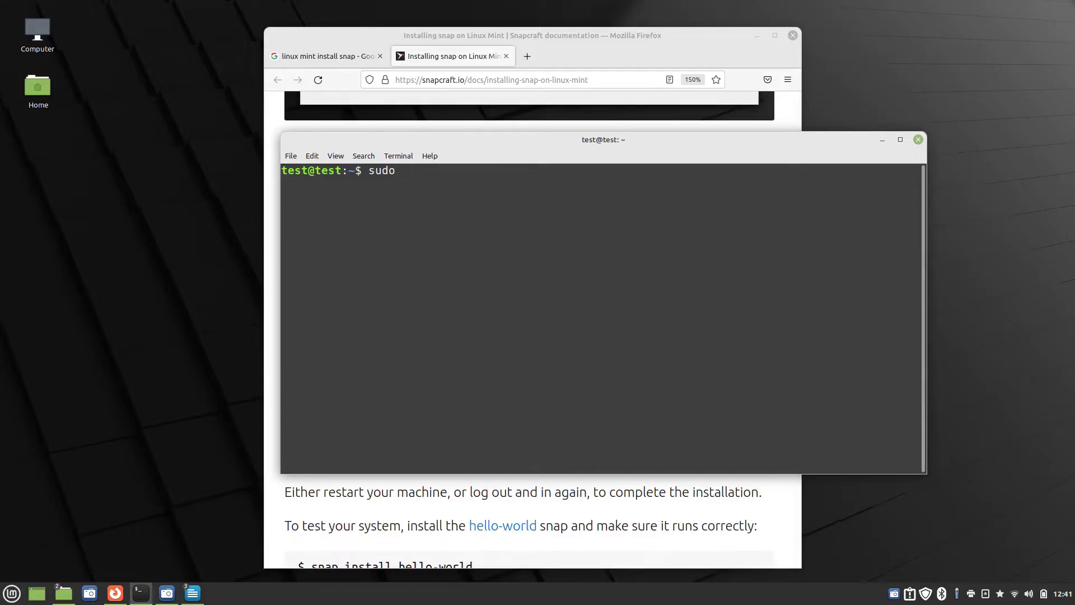
- Draft 'snap install scrcpy' and 'adb start-server' commands, erasing them without running
text(snap install scrcpy)
key(BackSpace)
key(BackSpace)
key(BackSpace)
key(BackSpace)
key(BackSpace)
key(BackSpace)
key(BackSpace)
key(BackSpace)
key(BackSpace)
key(BackSpace)
key(BackSpace)
key(BackSpace)
key(BackSpace)
key(BackSpace)
key(BackSpace)
key(BackSpace)
key(BackSpace)
key(BackSpace)
key(BackSpace)
key(BackSpace)
key(BackSpace)
key(BackSpace)
key(BackSpace)
text(adb start-server)
key(BackSpace)
key(BackSpace)
key(BackSpace)
key(BackSpace)
key(BackSpace)
key(BackSpace)
key(BackSpace)
key(BackSpace)
key(BackSpace)
key(BackSpace)
key(BackSpace)
key(BackSpace)
- Run 'adb devices' to list the attached phone, then run 'scrcpy' to mirror it
text(devices)
key(Return)
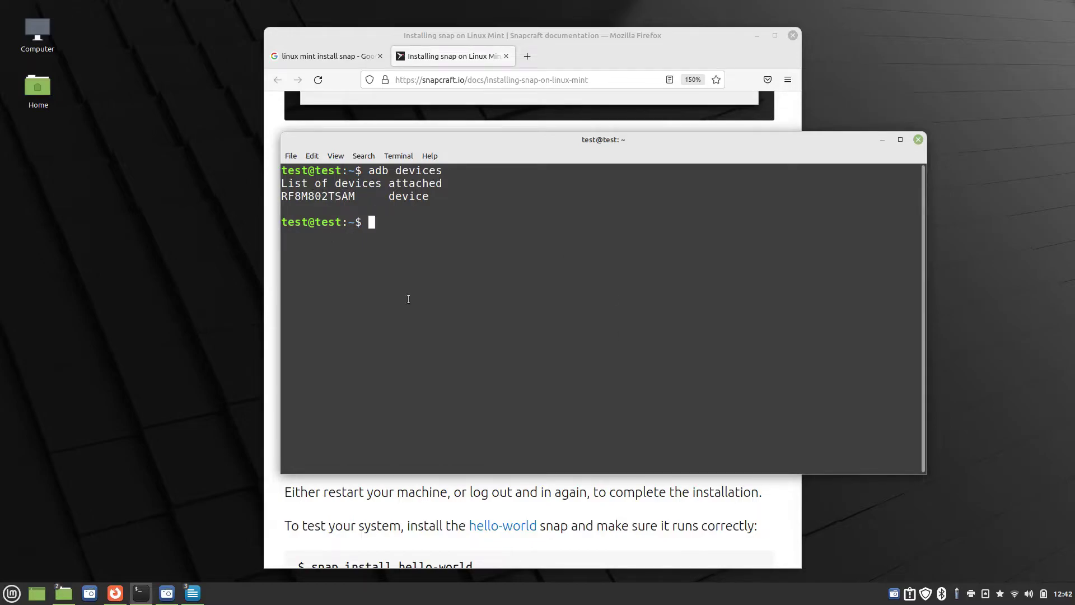
text(scrcpy)
key(Return)
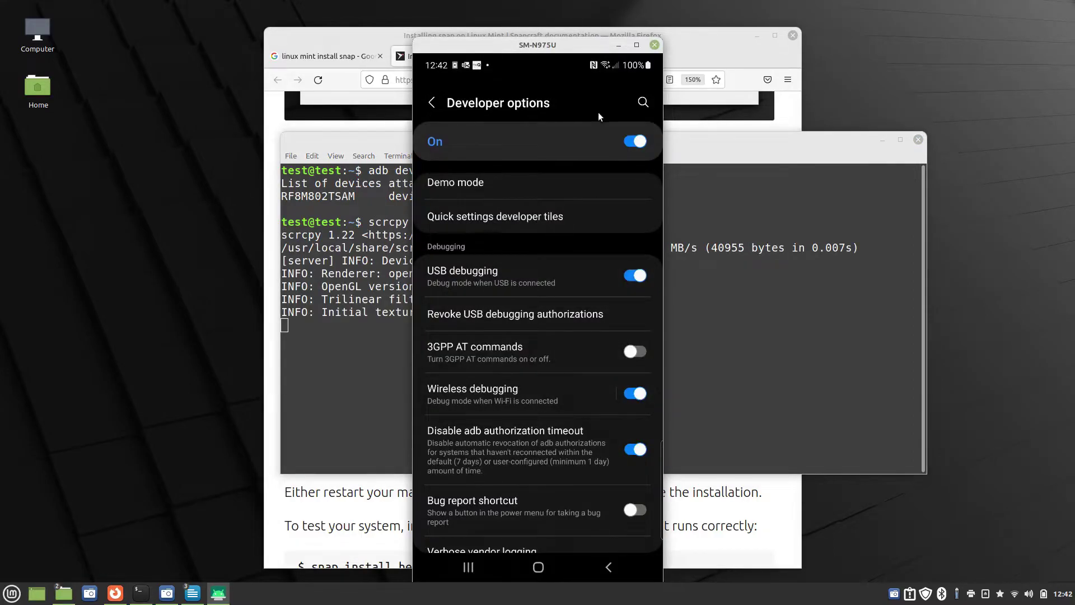
- Close the scrcpy mirror window and the terminal window
click(653, 45)
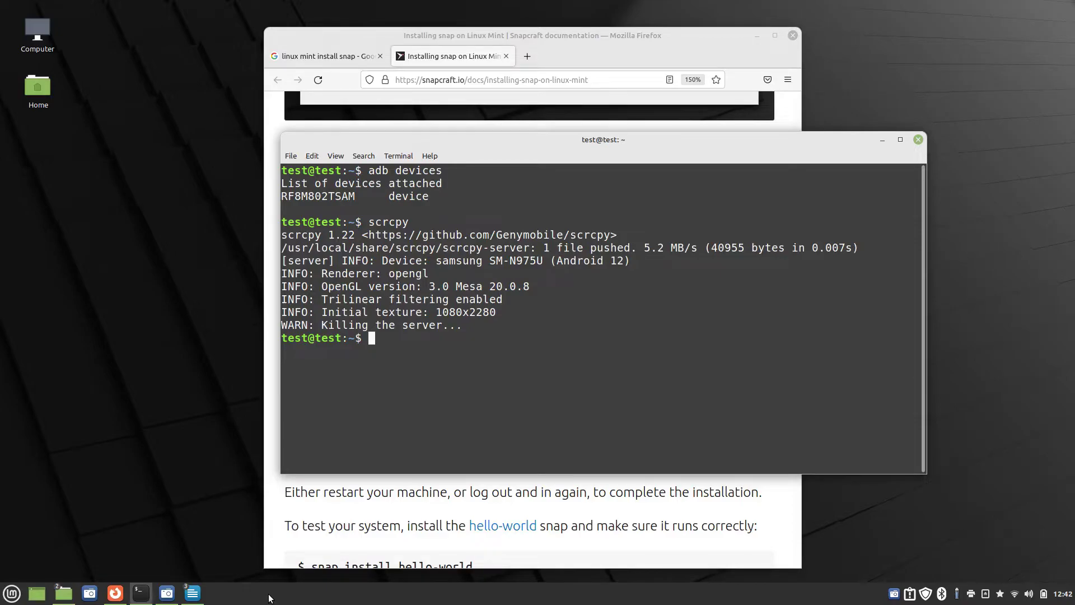
click(918, 139)
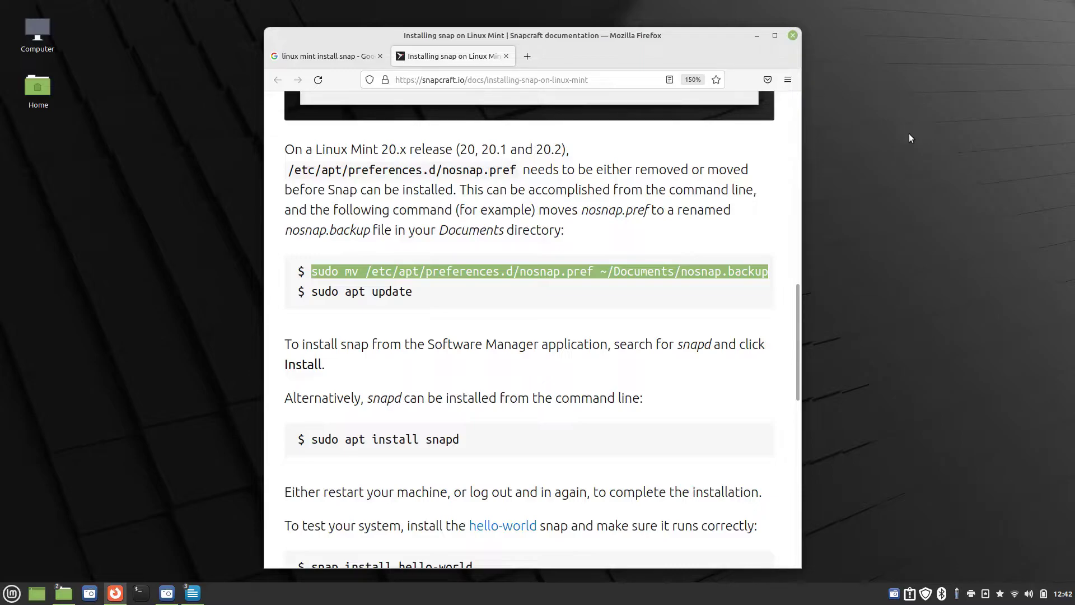
- Close Firefox, then create and open a new 'Scripts' folder in the Home folder
click(793, 35)
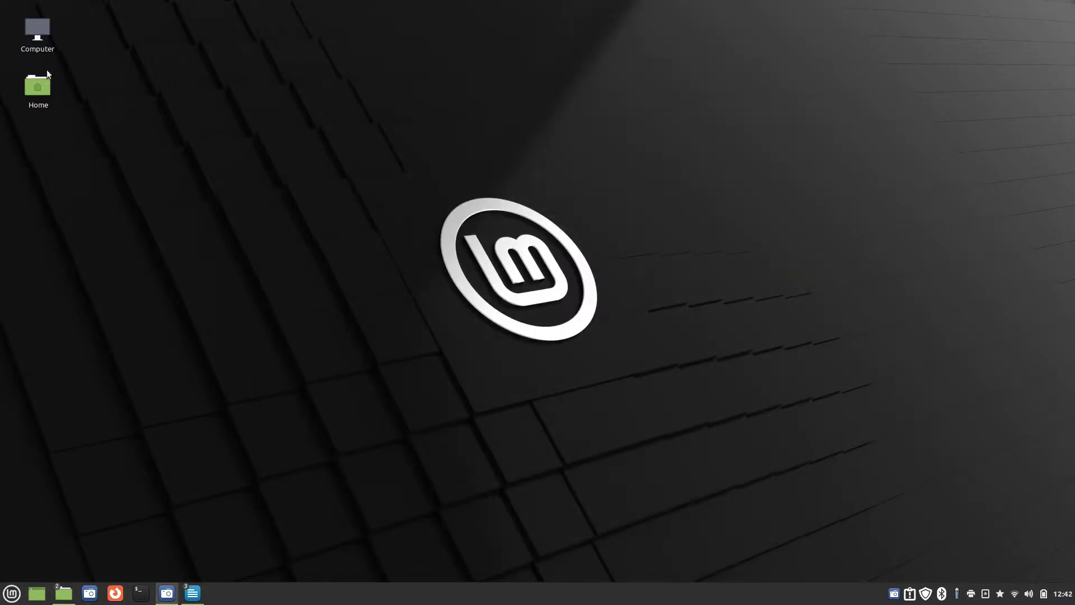
double_click(38, 87)
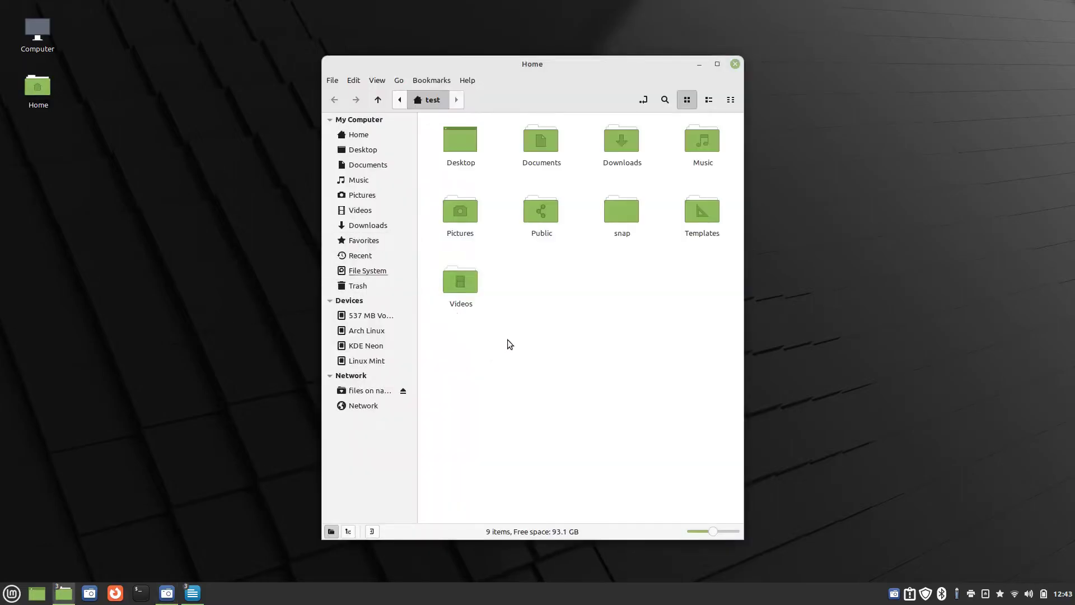
right_click(526, 314)
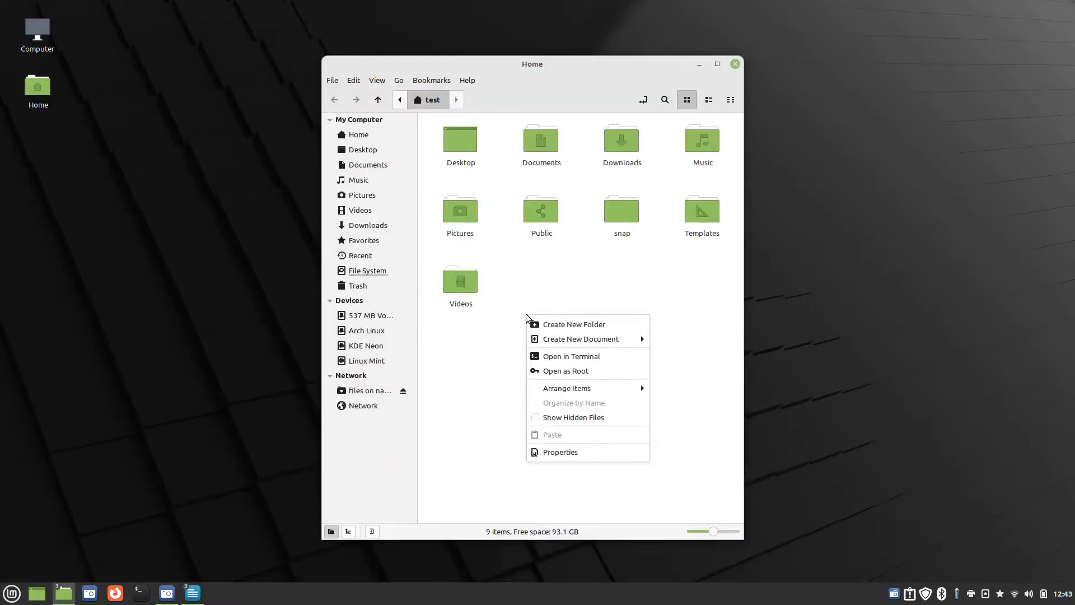
click(563, 347)
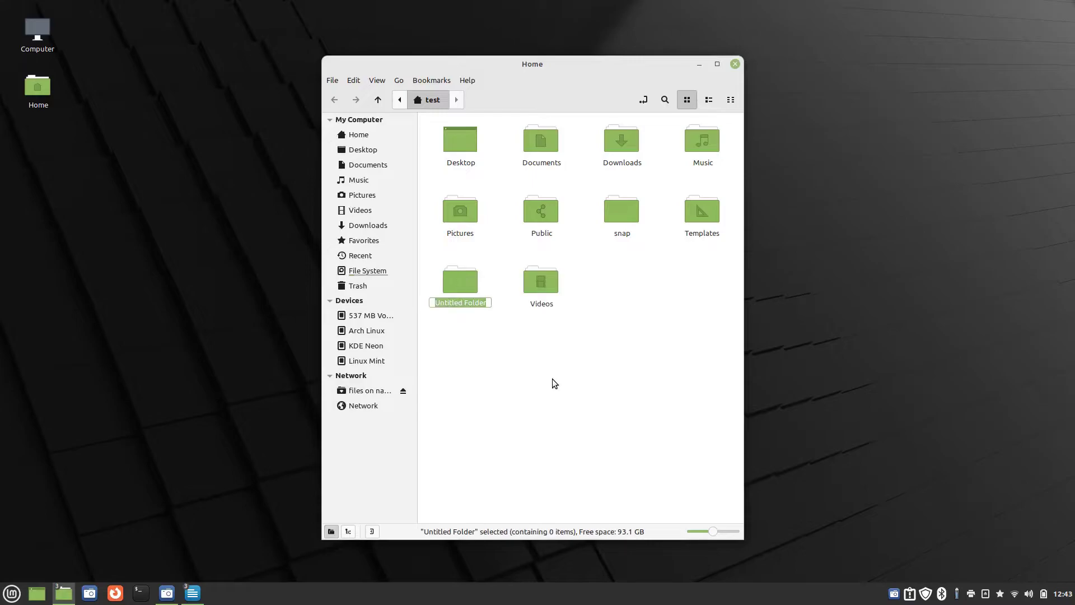
text(Scripts)
key(Return)
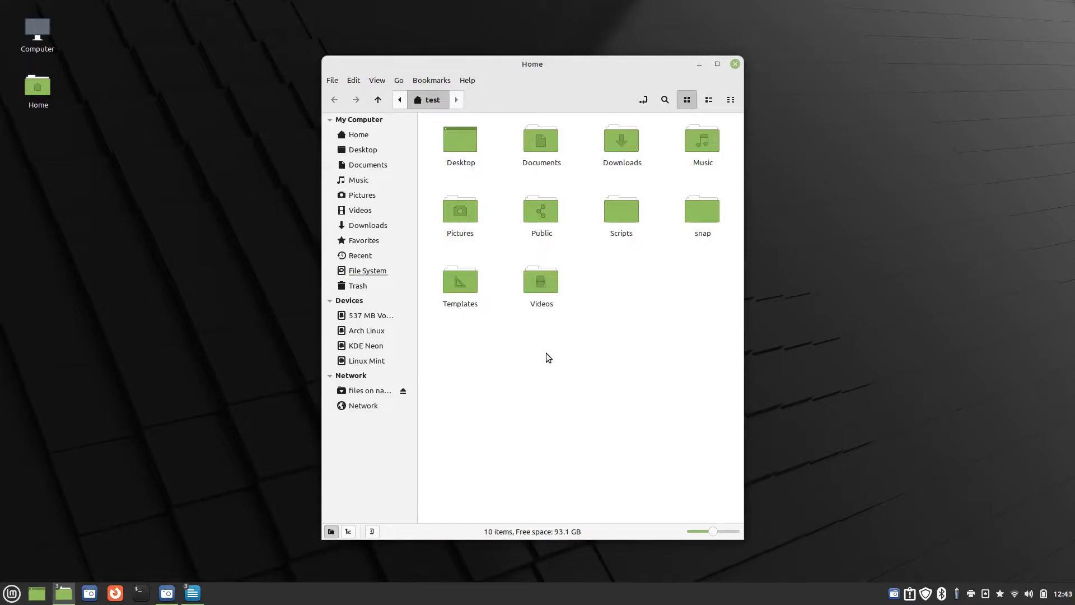
double_click(619, 208)
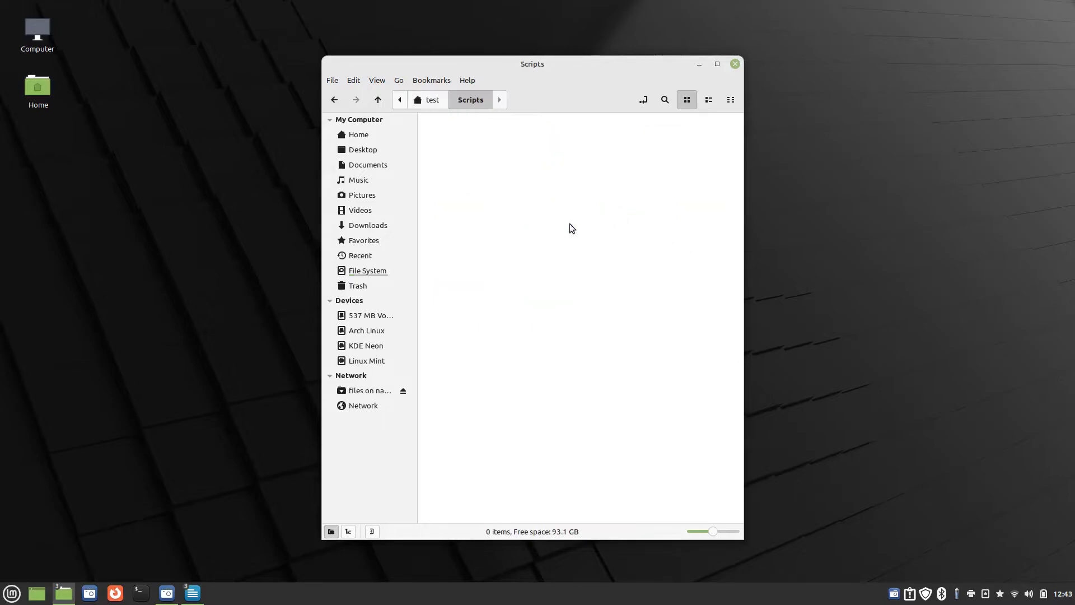
- Create an empty document named scrcpyUSB.sh inside Scripts
right_click(458, 166)
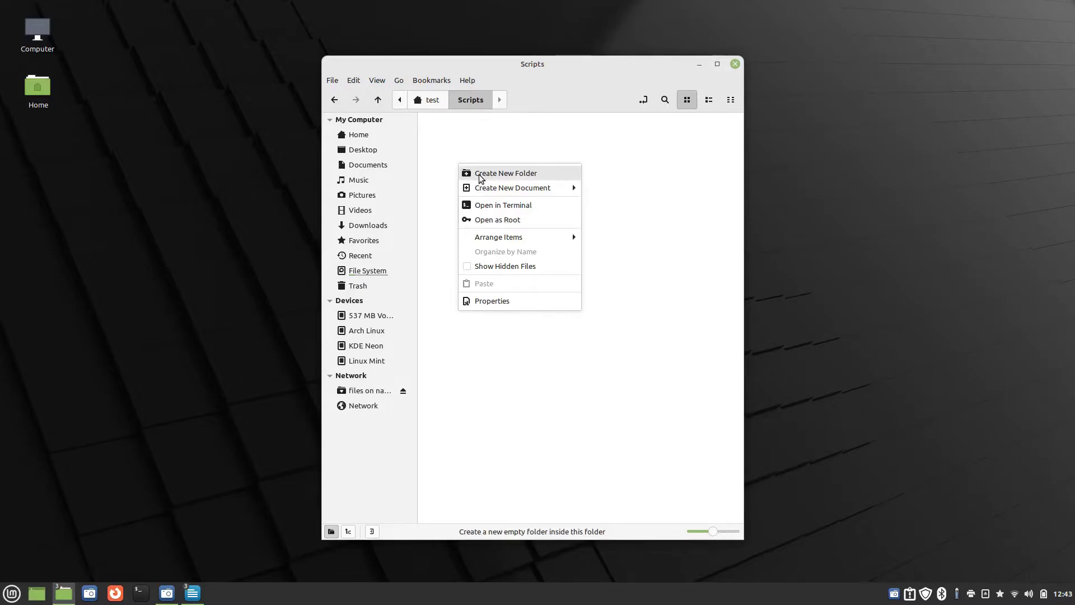
mouse_move(492, 188)
click(649, 210)
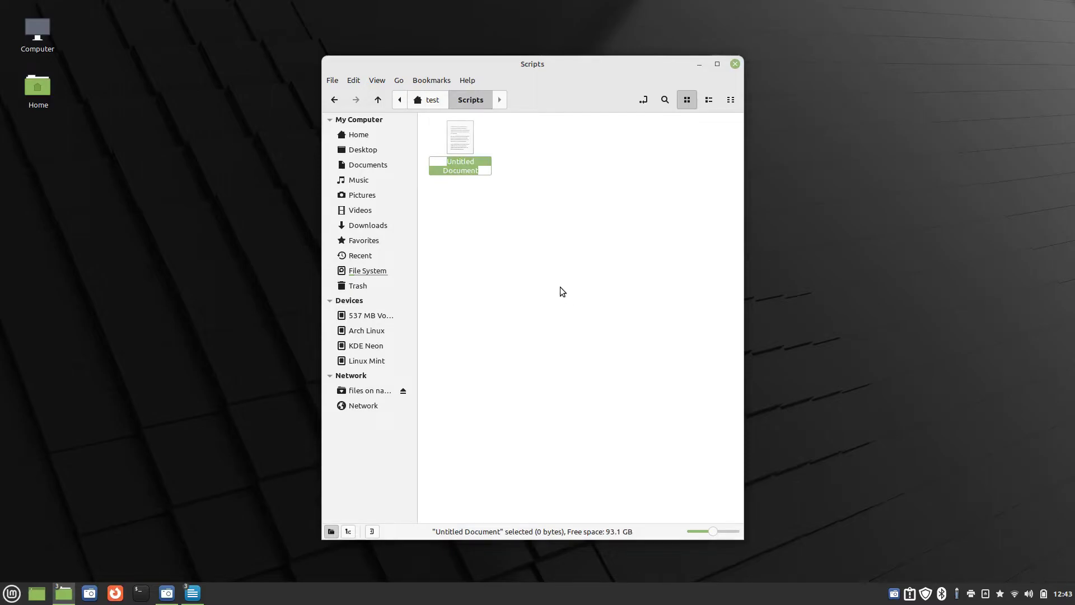
text(scr)
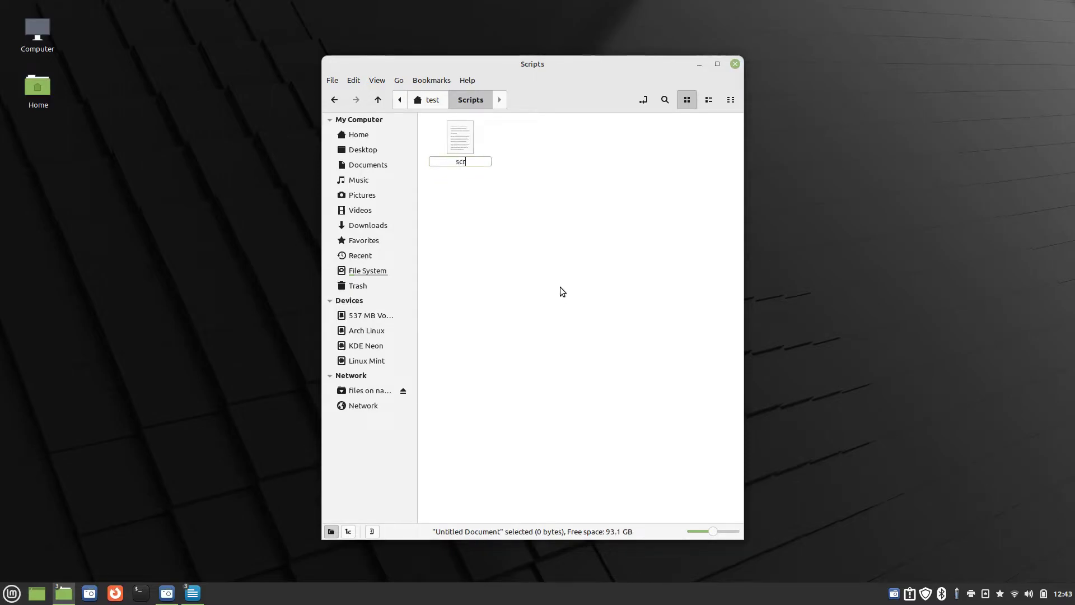
text(cpyUSB.sh)
click(516, 223)
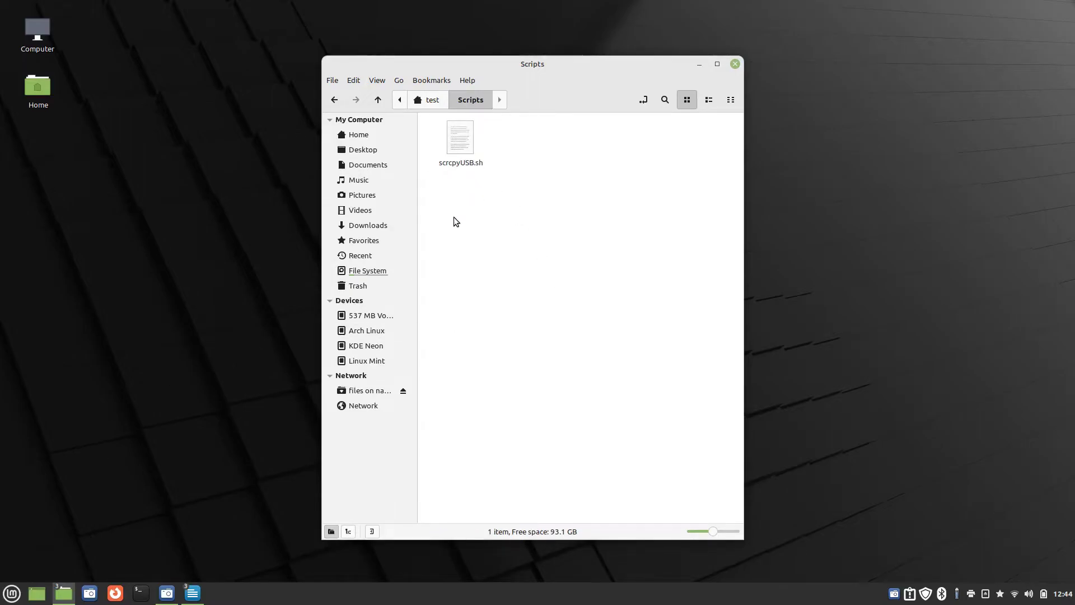
- Tick 'Allow executing file as program' in scrcpyUSB.sh's Permissions properties and close the dialog
right_click(459, 136)
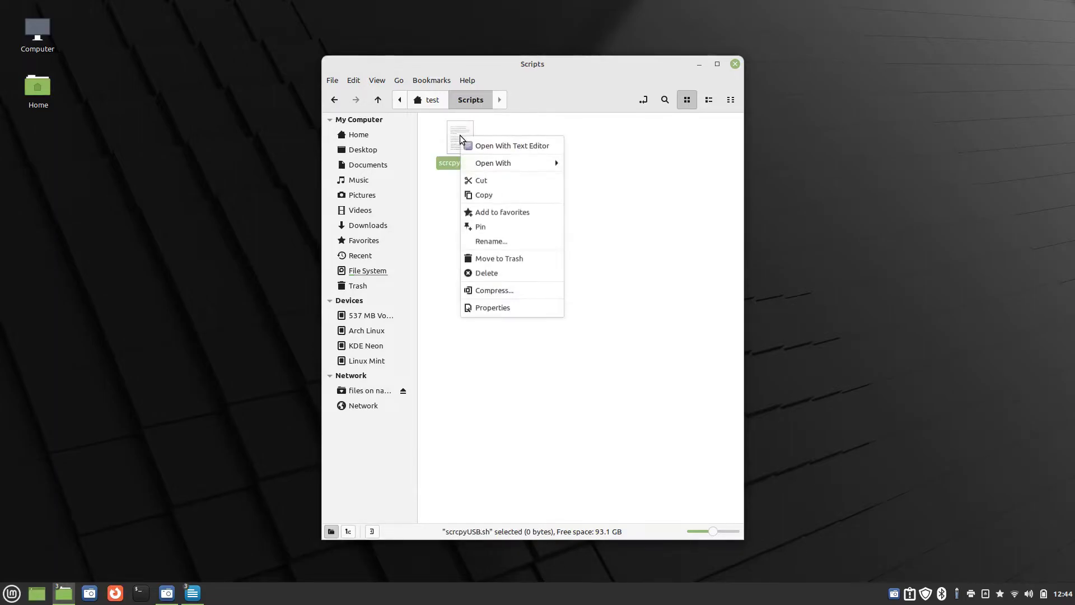
click(483, 309)
click(504, 154)
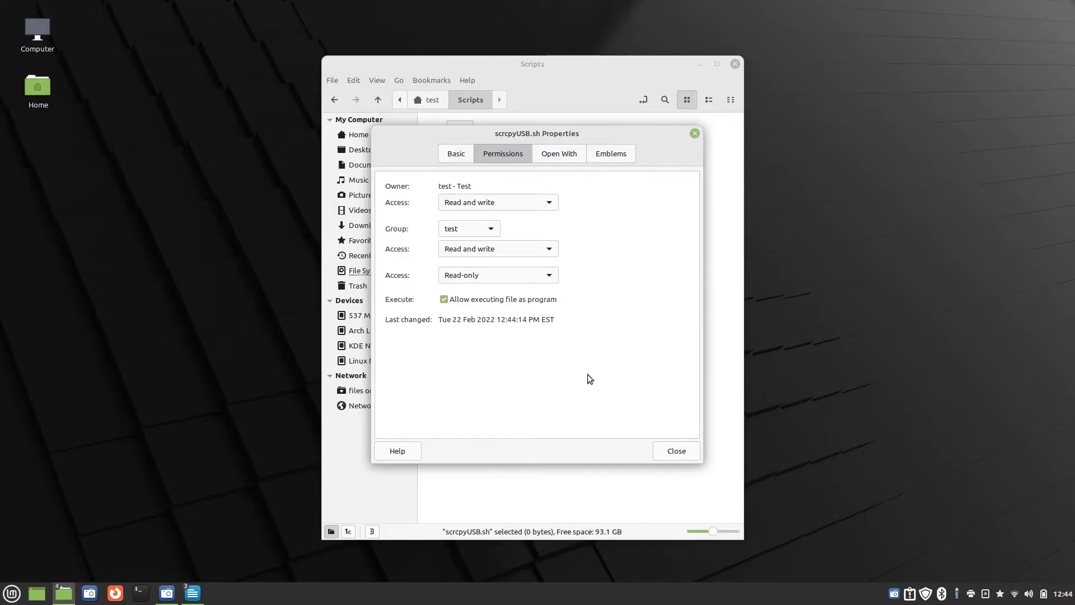
click(680, 452)
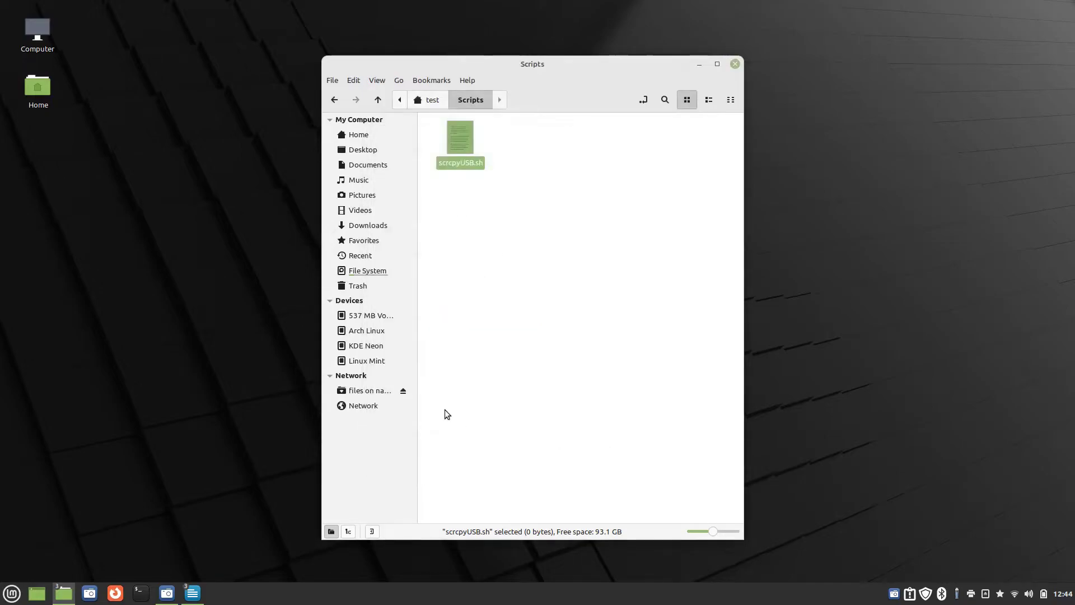
- Open scrcpyUSB.sh in the Text Editor, paste the adb restart, sleep 1 and scrcpy script, and save
right_click(468, 148)
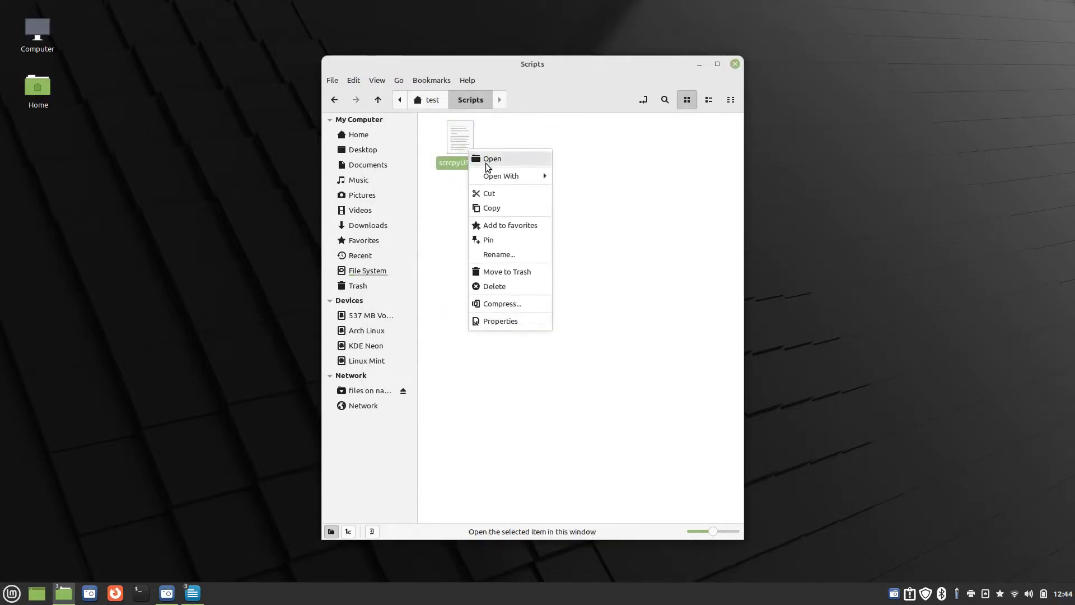
mouse_move(507, 175)
click(593, 190)
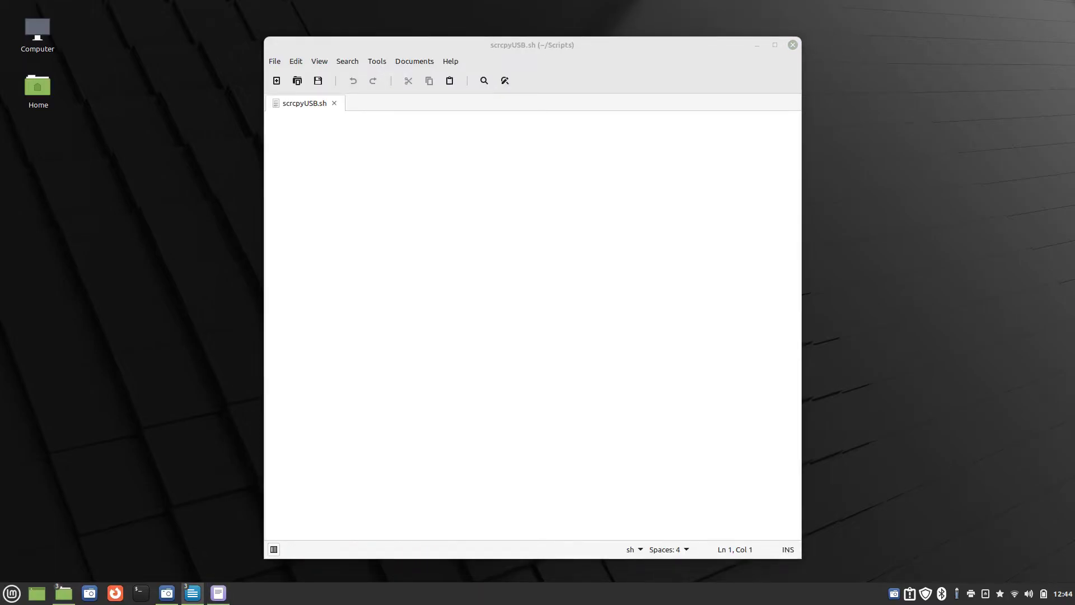
click(420, 206)
text(#!/bin/bash  adb kill-server adb start-server adb devices sleep 1 scrcpy Exit 0)
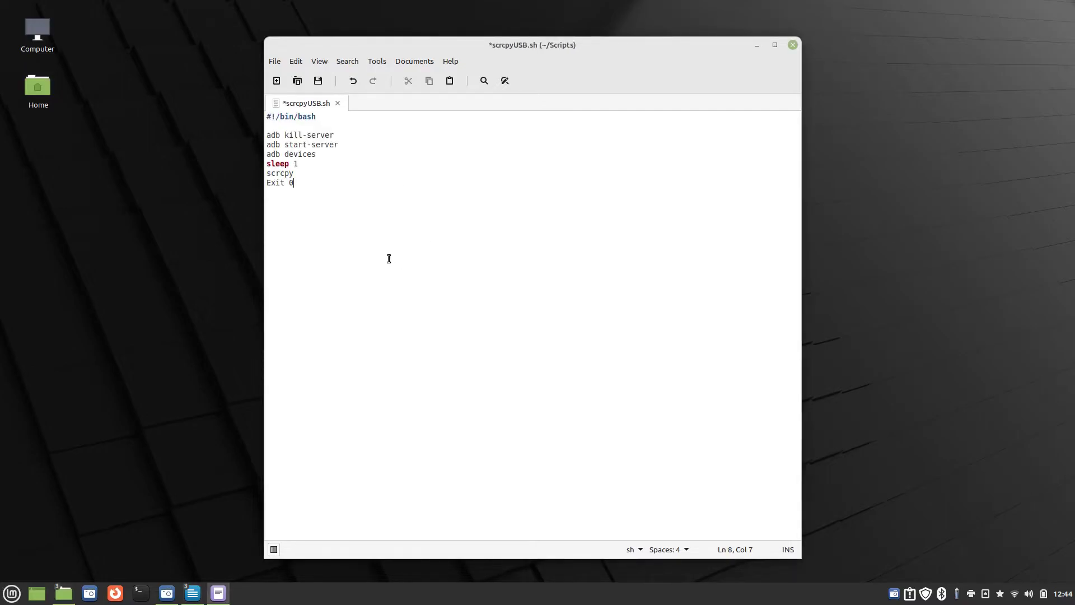
click(319, 80)
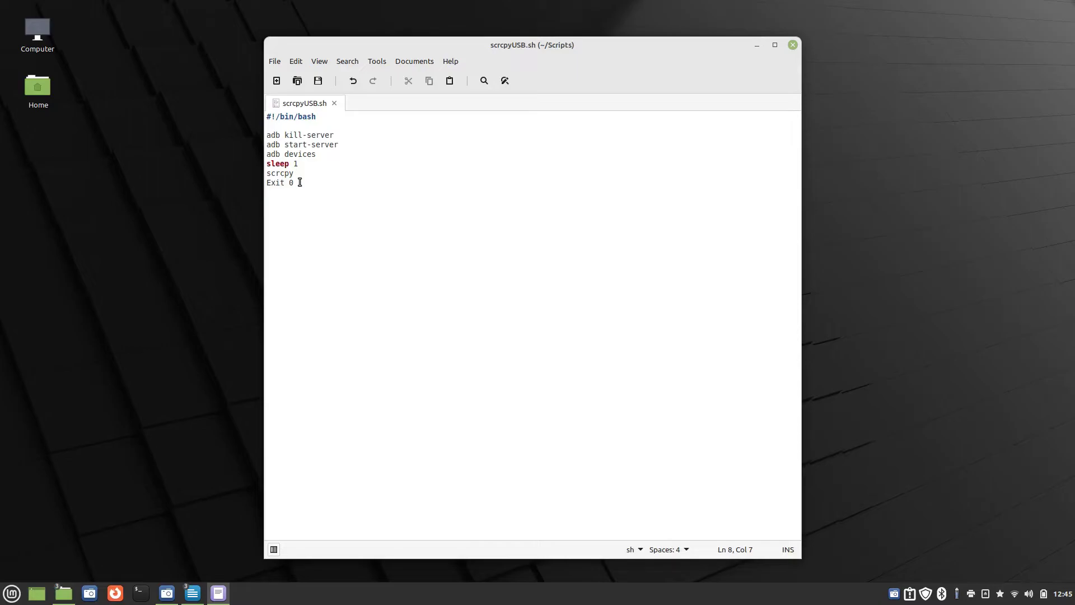
click(322, 84)
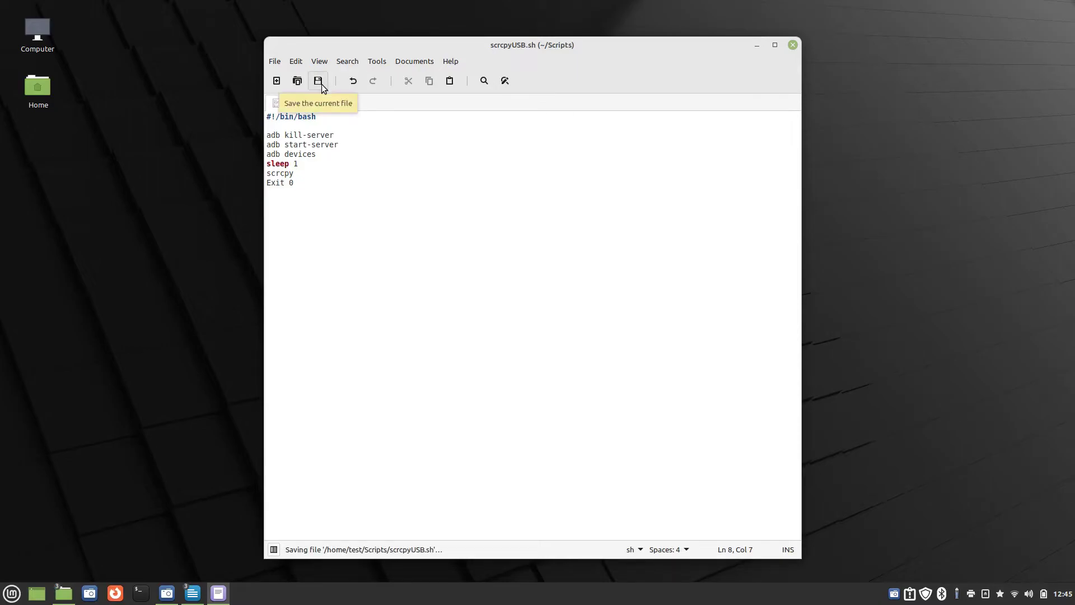
- Close Xed, run scrcpyUSB.sh, send the mirrored phone to its home screen, and close the mirror
click(792, 44)
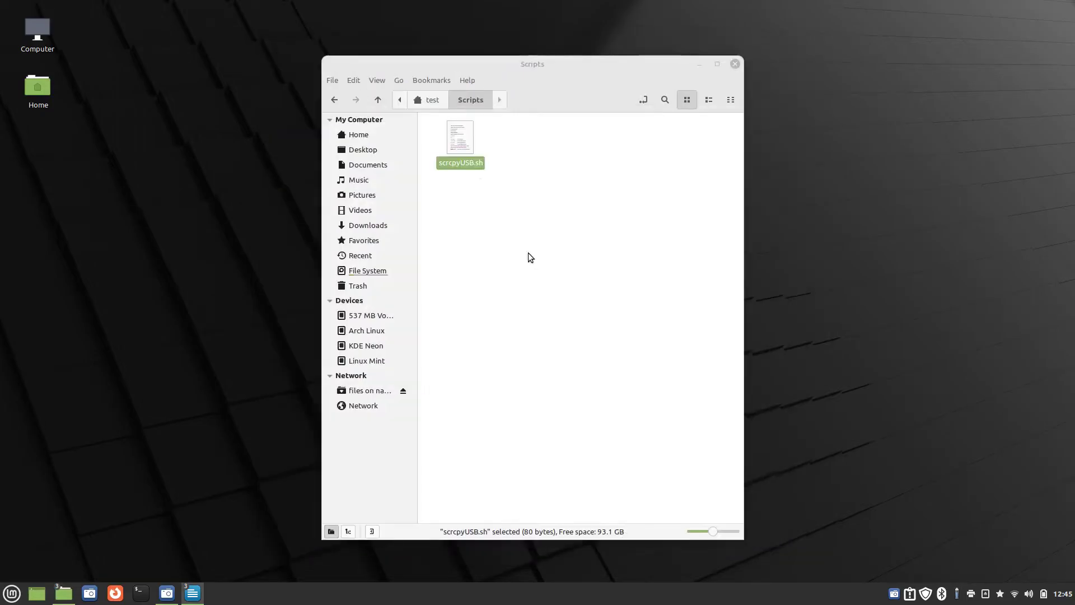
right_click(462, 140)
click(480, 149)
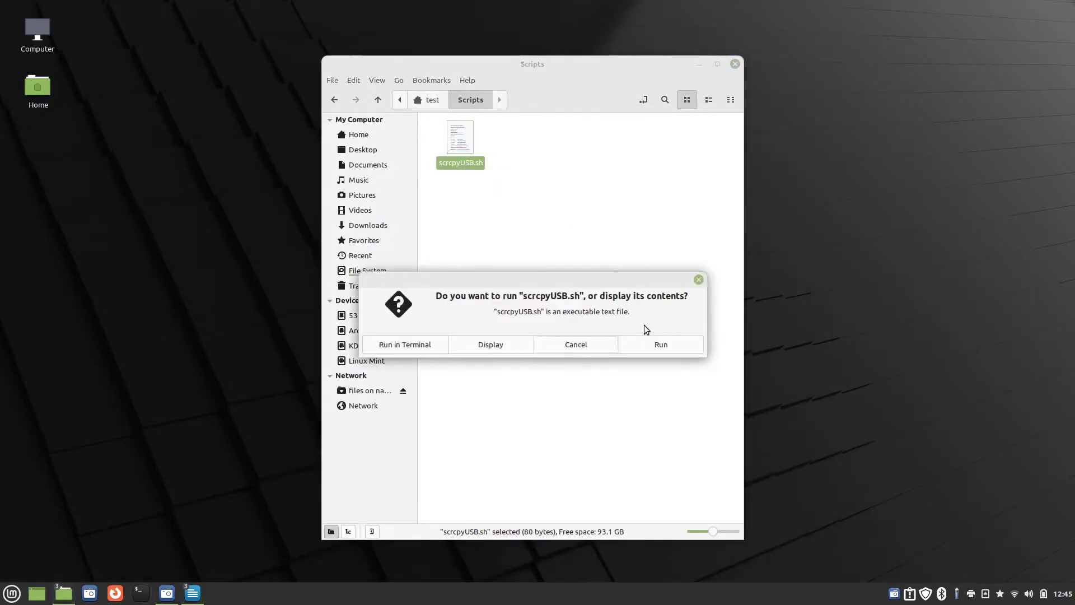
click(657, 346)
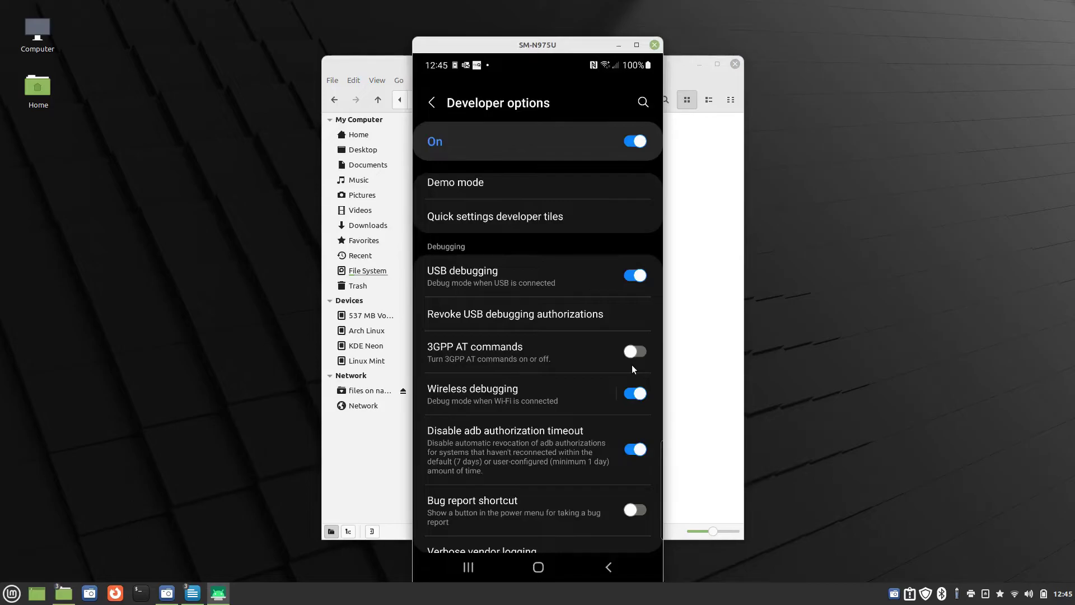
click(542, 567)
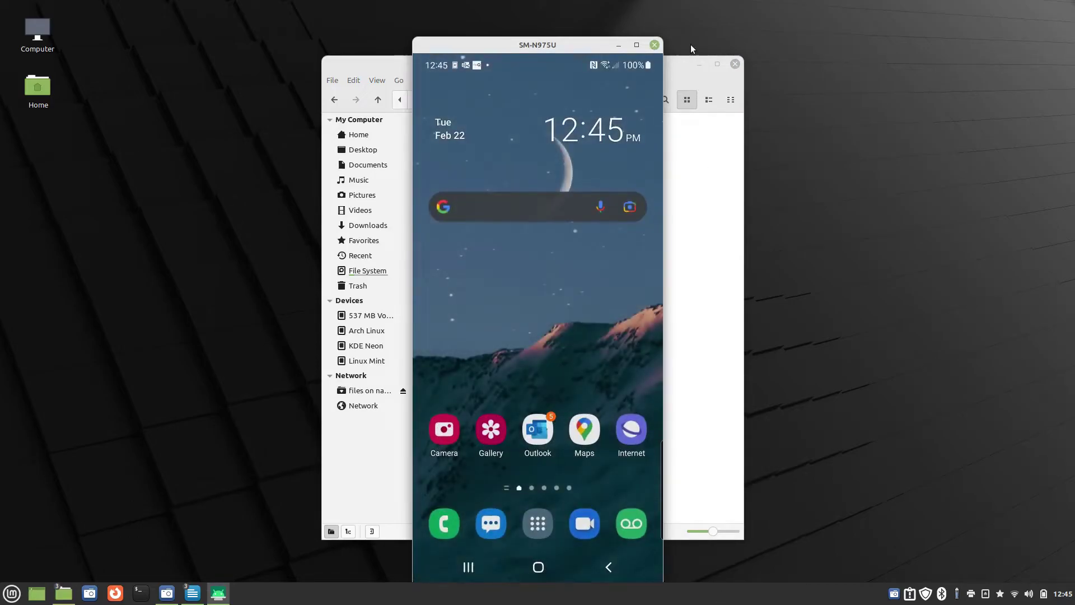
click(654, 44)
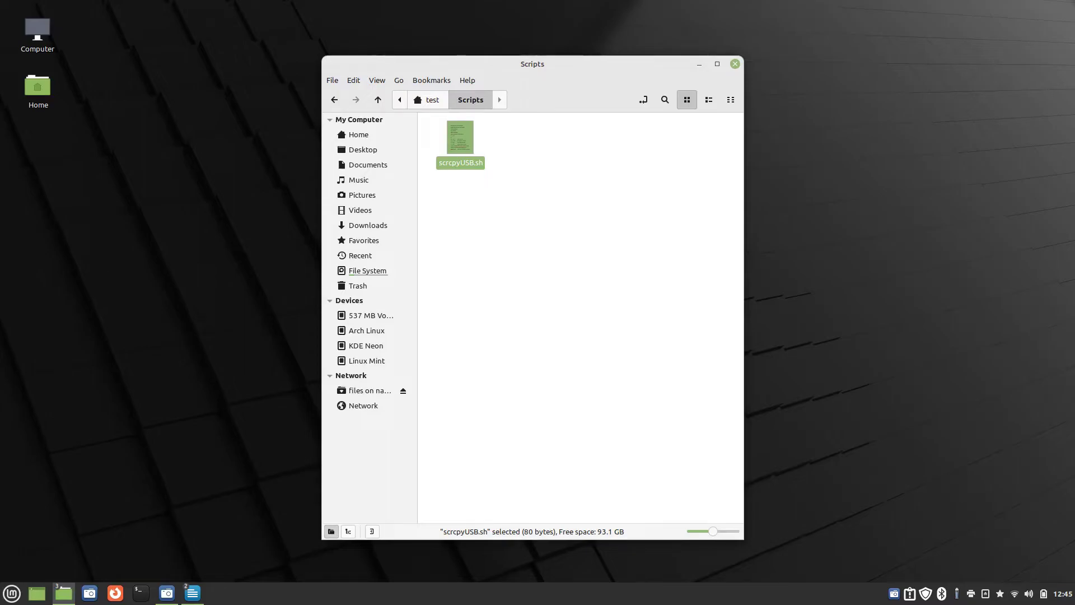
- Show the Create New Document submenu for the Scripts folder
right_click(526, 197)
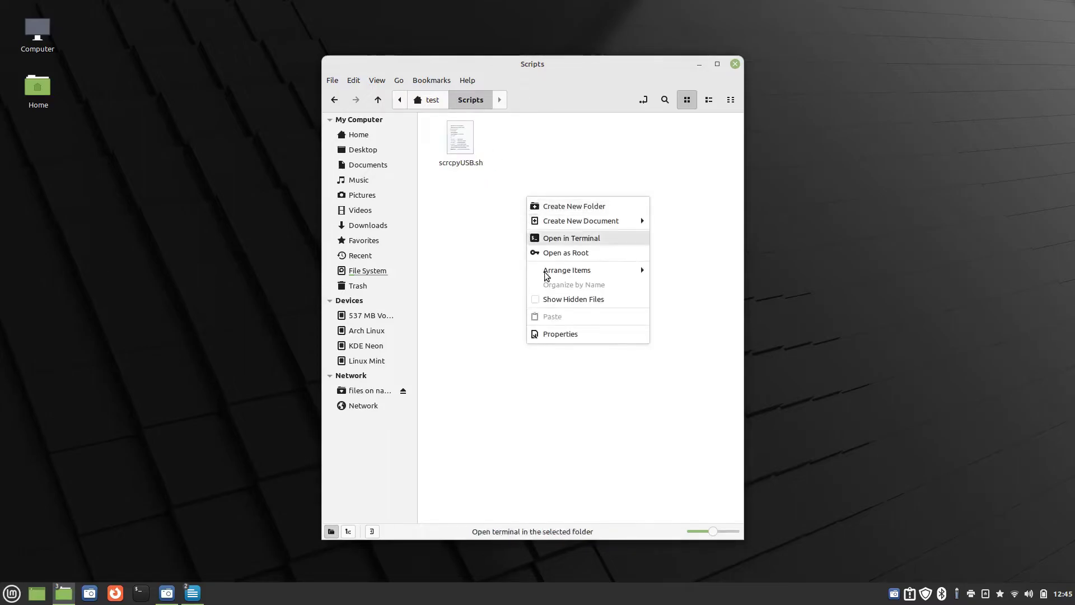
mouse_move(585, 225)
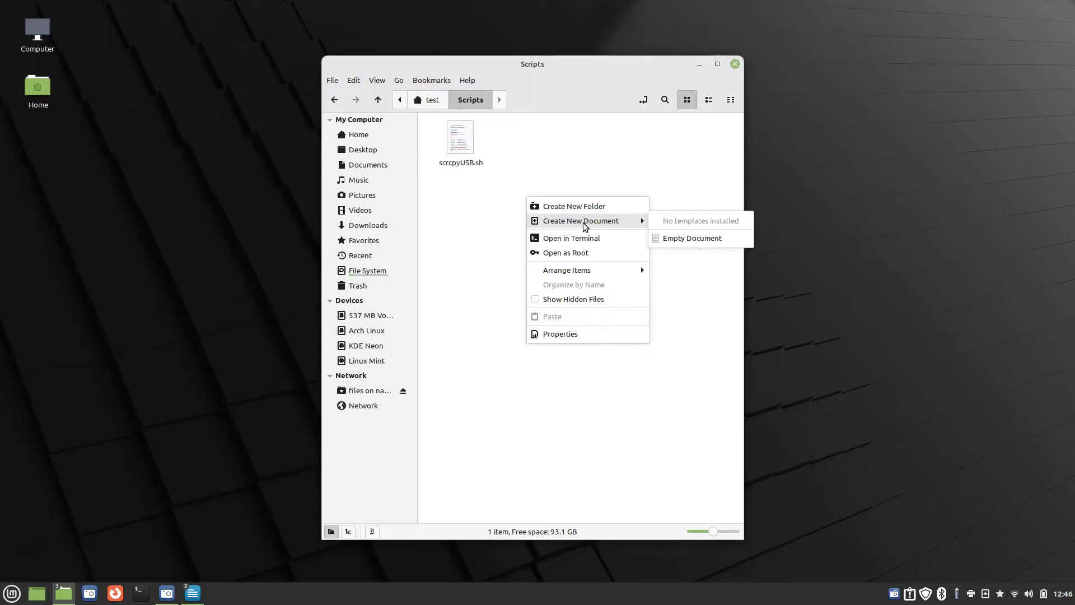
- Create an empty document named ScrcpyWiFi.sh in the Scripts folder
click(692, 238)
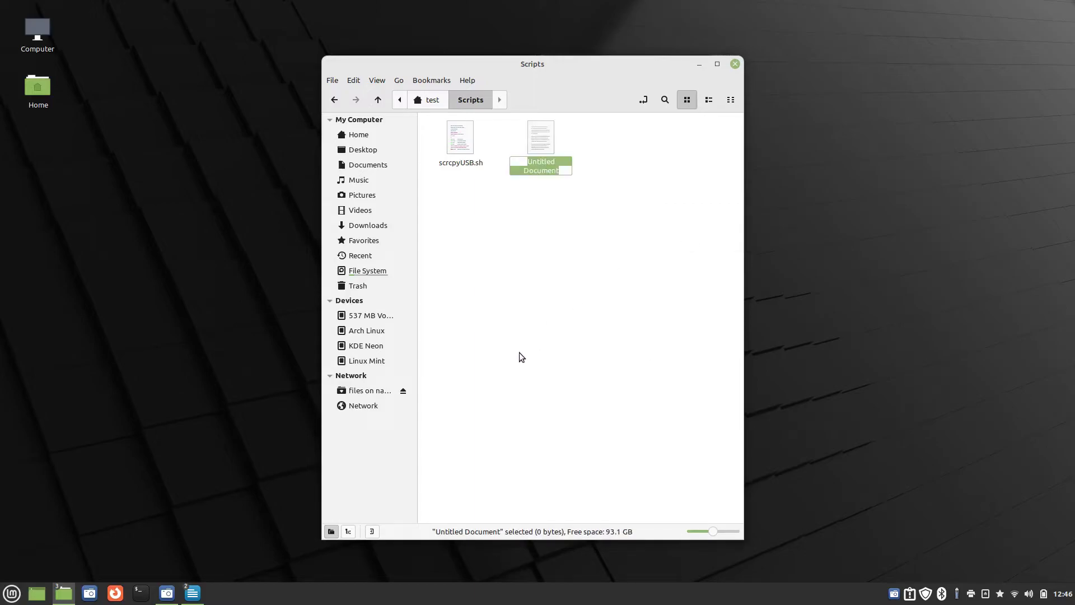
text(Sc)
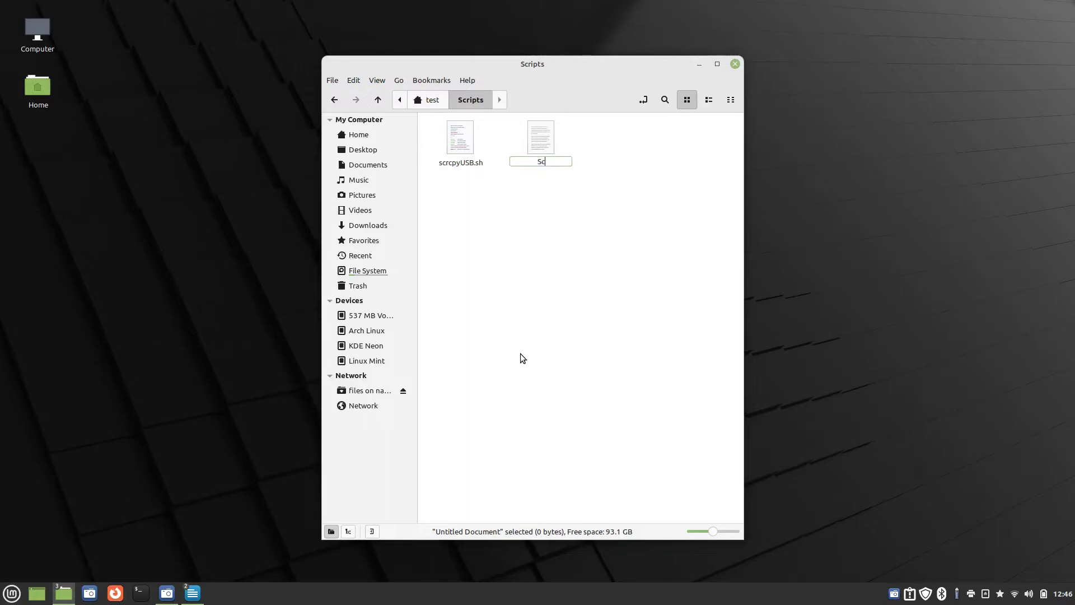
text(rcpyWiFi.sh)
key(Return)
- Allow ScrcpyWiFi.sh to execute as a program in its Permissions properties
right_click(549, 133)
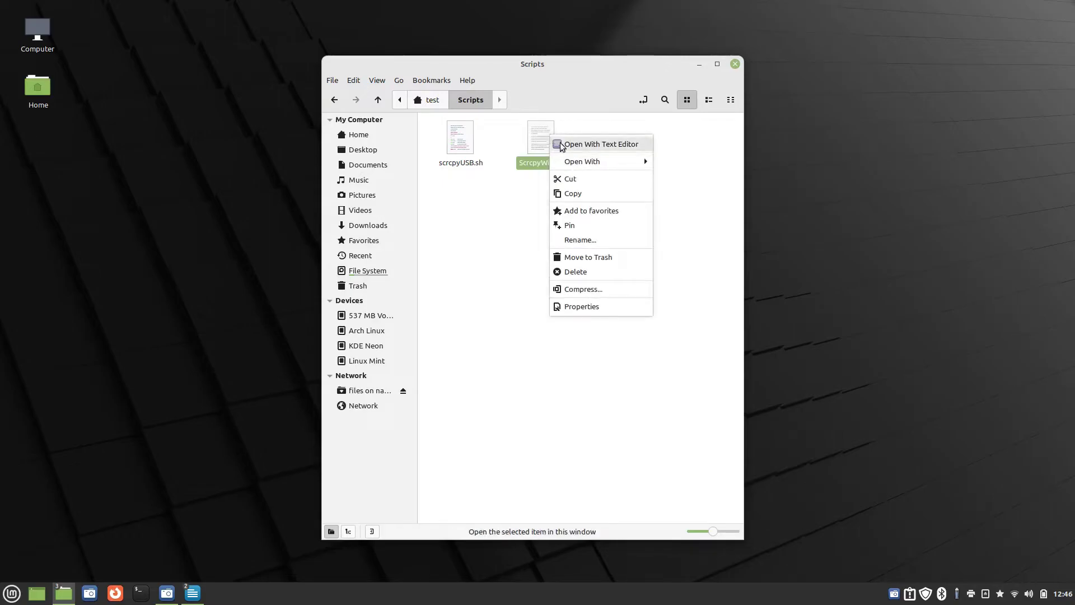
click(587, 306)
click(518, 155)
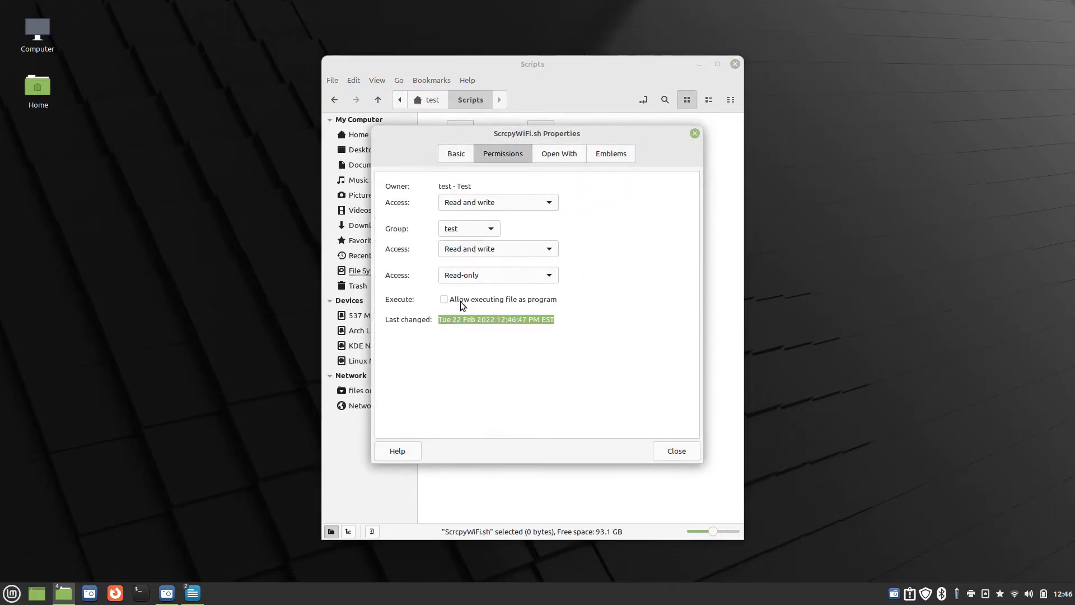
click(447, 301)
click(676, 450)
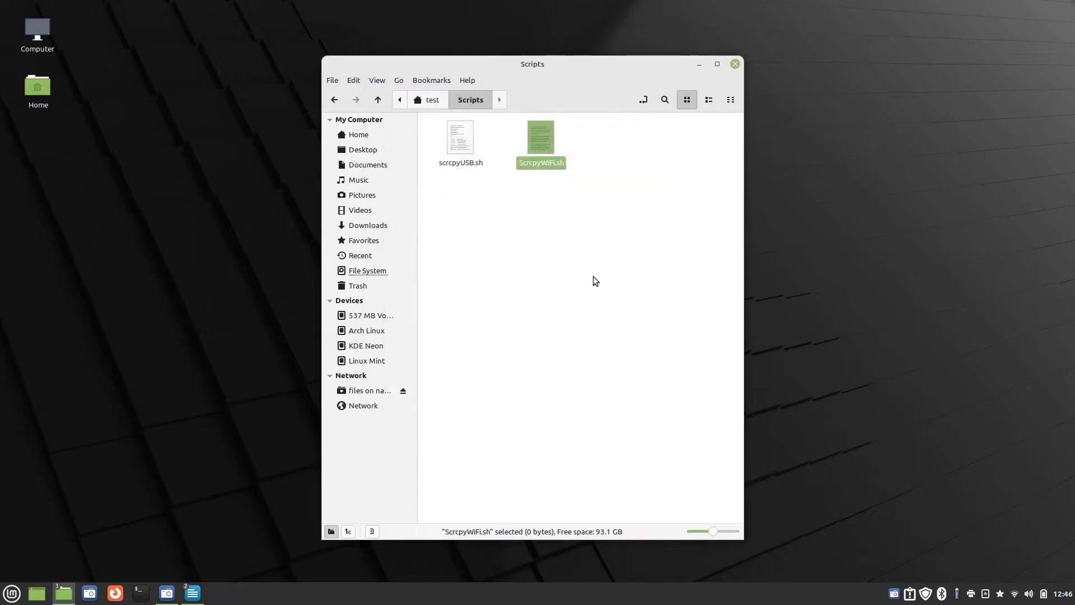
right_click(545, 146)
- Open ScrcpyWiFi.sh in the Text Editor and paste the copied WiFi shell script
mouse_move(587, 173)
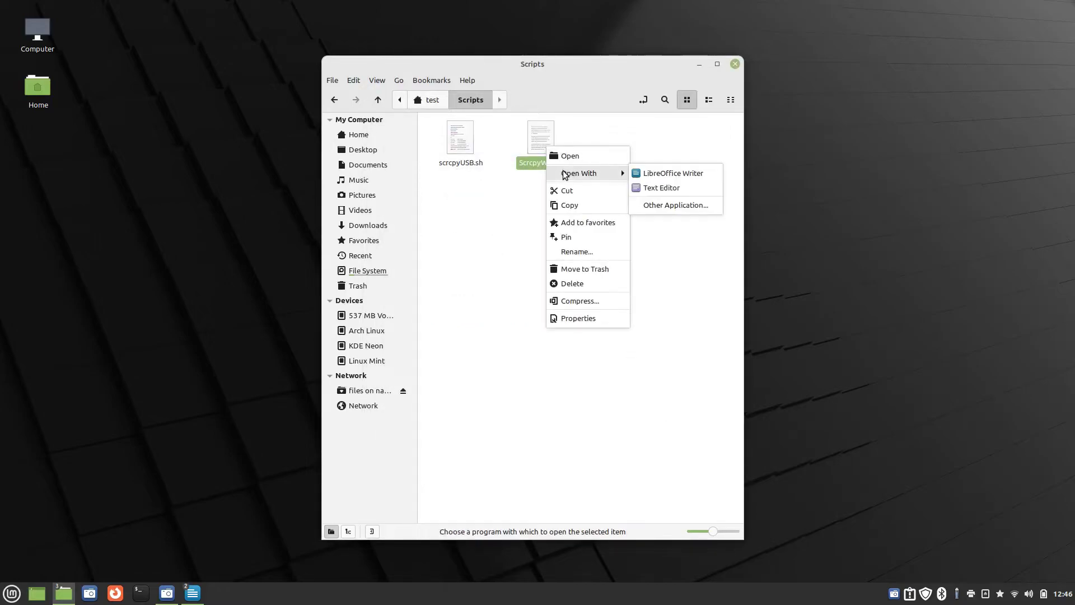
click(693, 187)
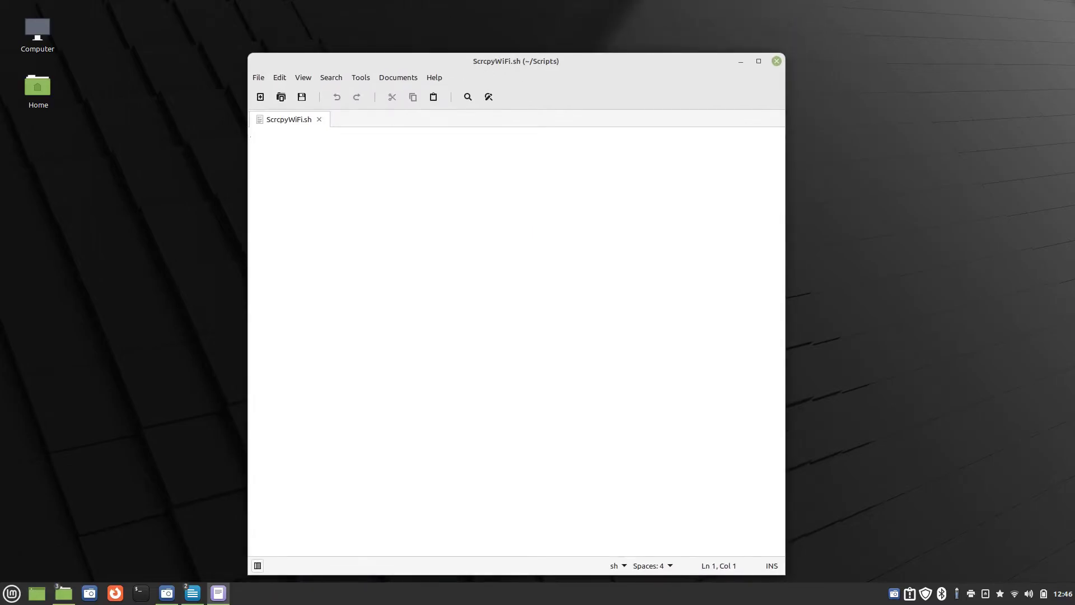
key(alt+Tab)
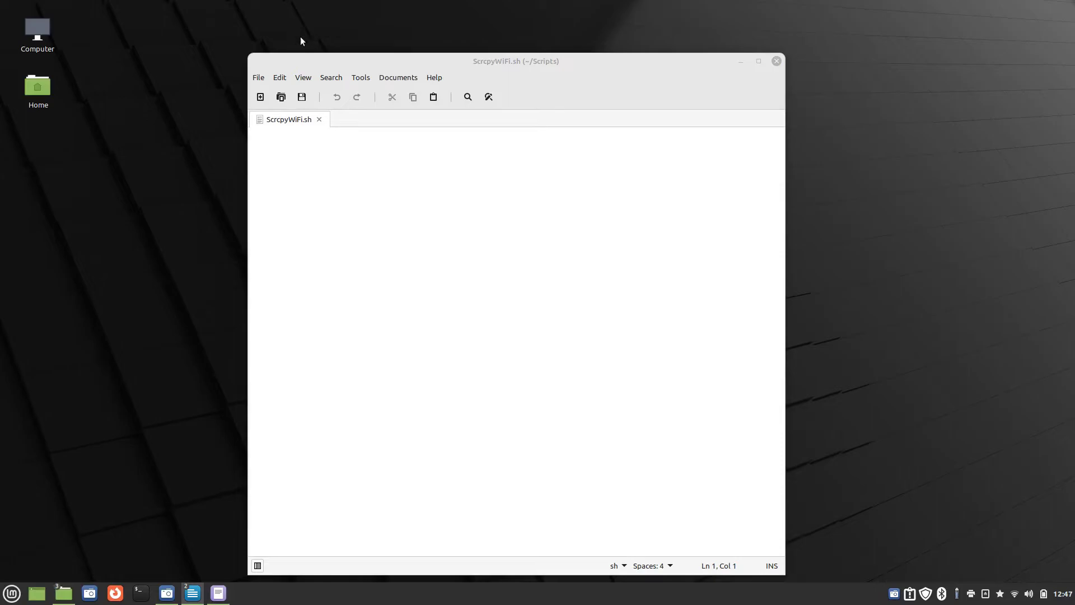
click(351, 211)
key(ctrl+v)
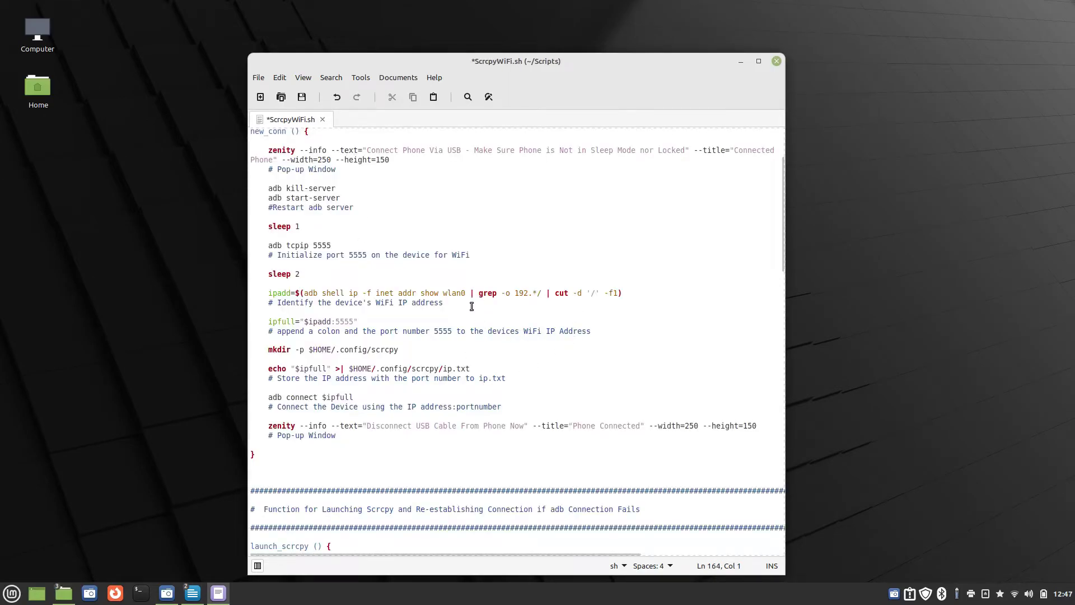
- Review the pasted script, including the comment about failing to reach the stored IP
scroll(446, 235, up, 2)
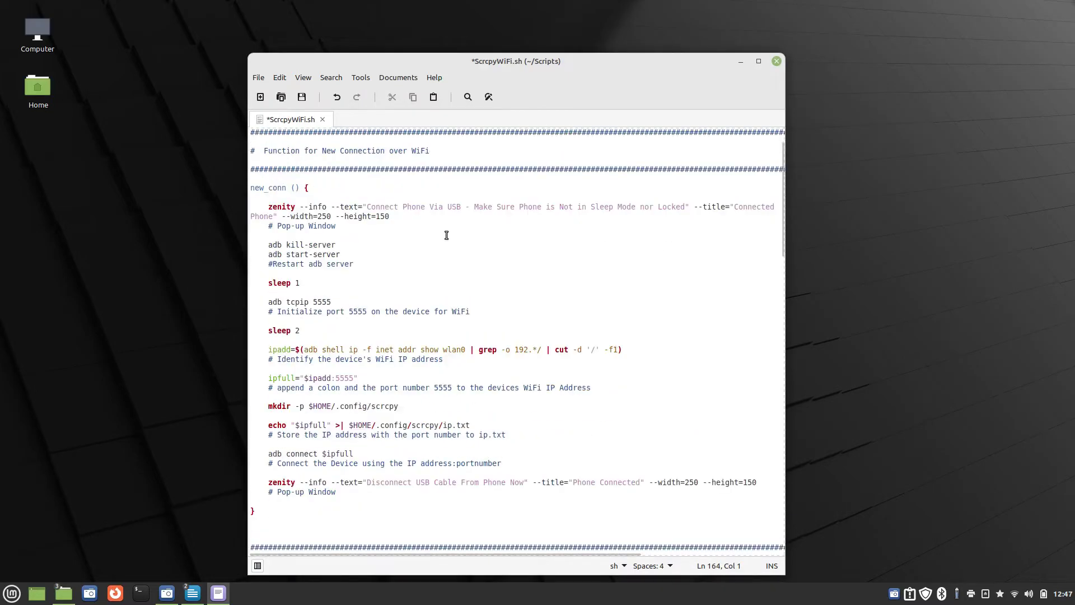
scroll(446, 235, down, 20)
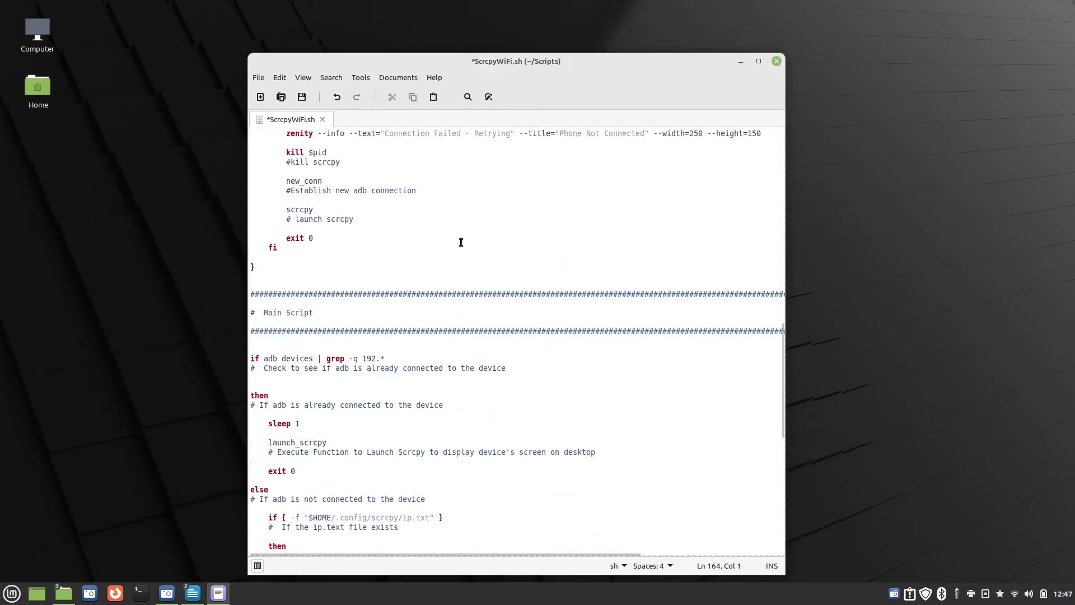
scroll(460, 242, down, 10)
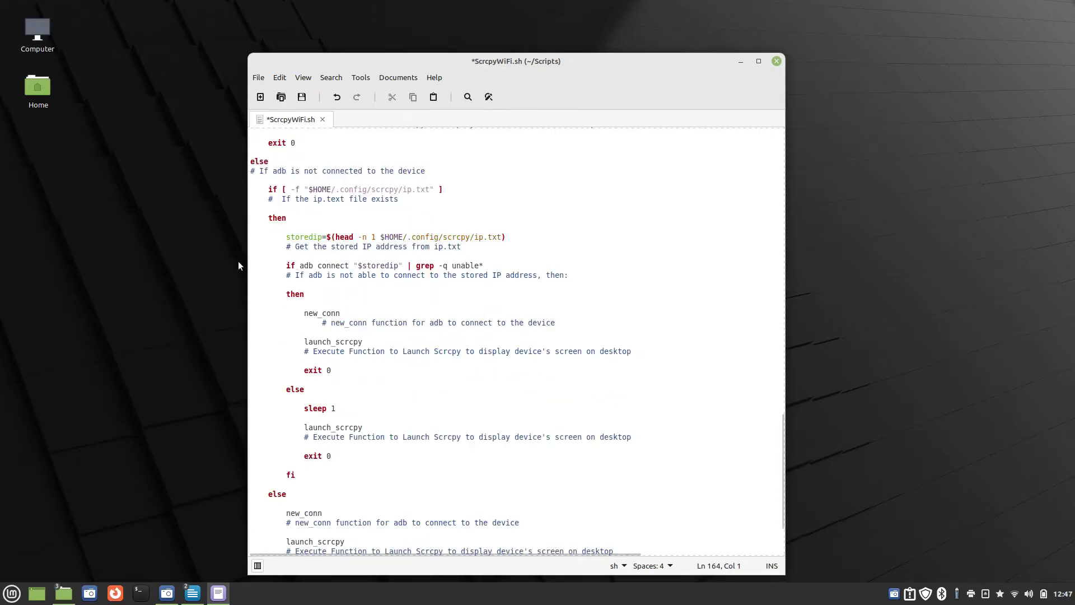
drag(285, 274, 579, 274)
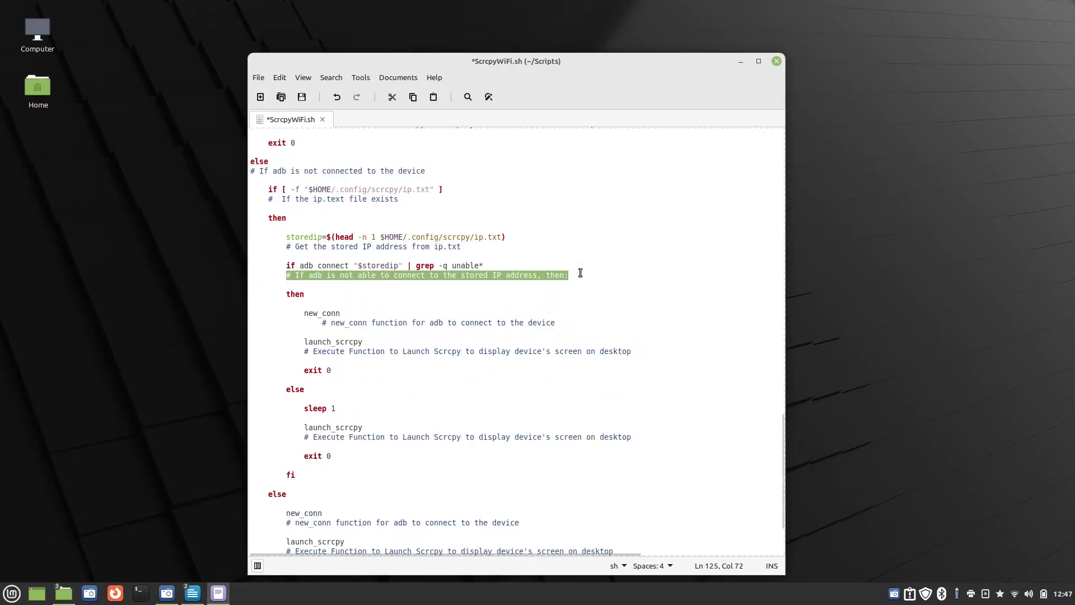
click(372, 266)
scroll(395, 305, down, 2)
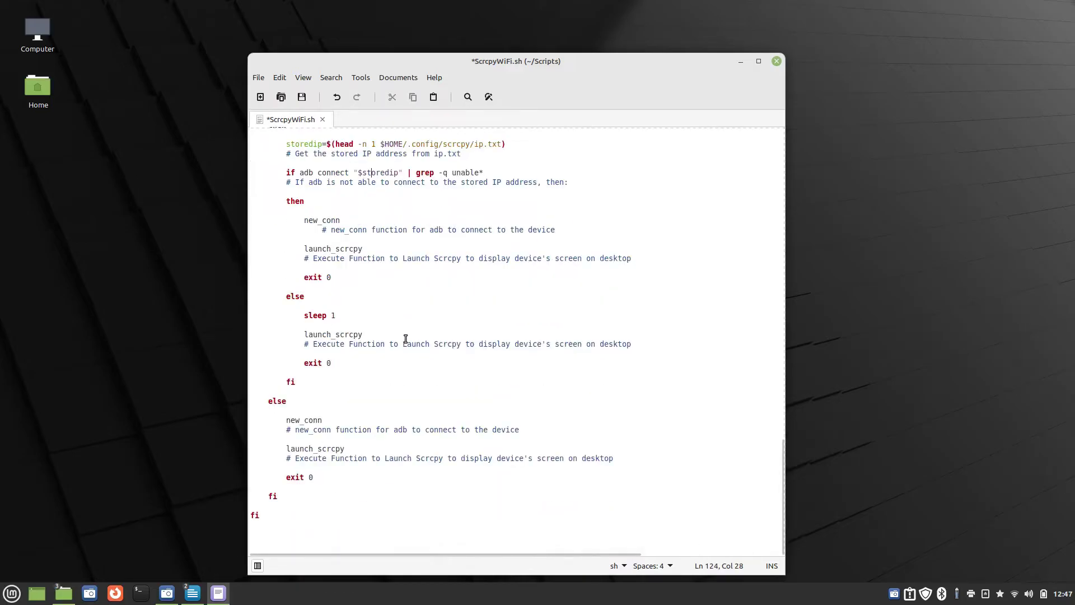
scroll(406, 338, up, 5)
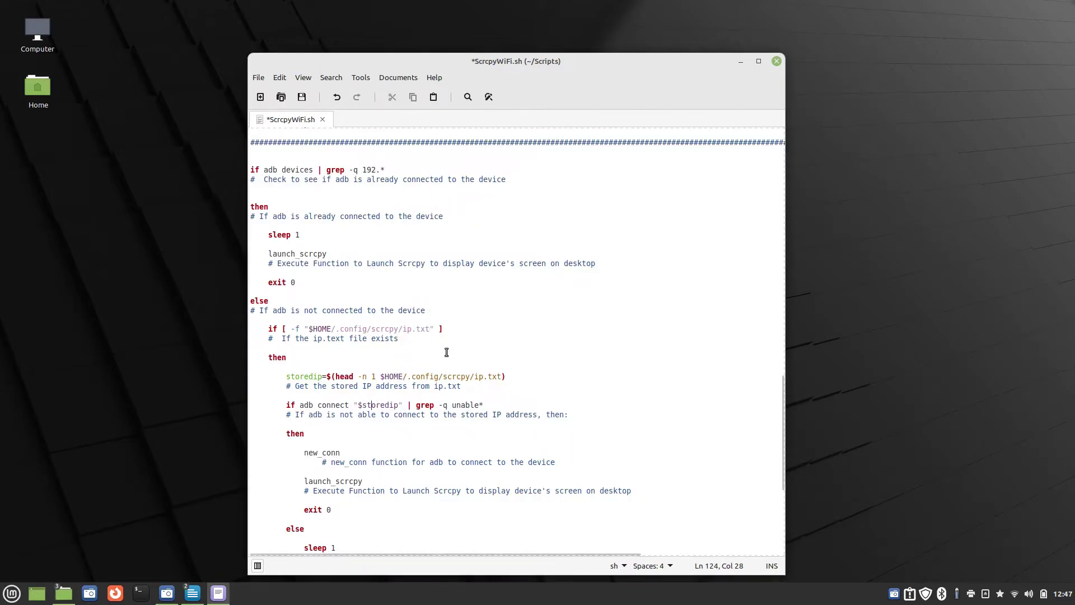
scroll(447, 352, up, 10)
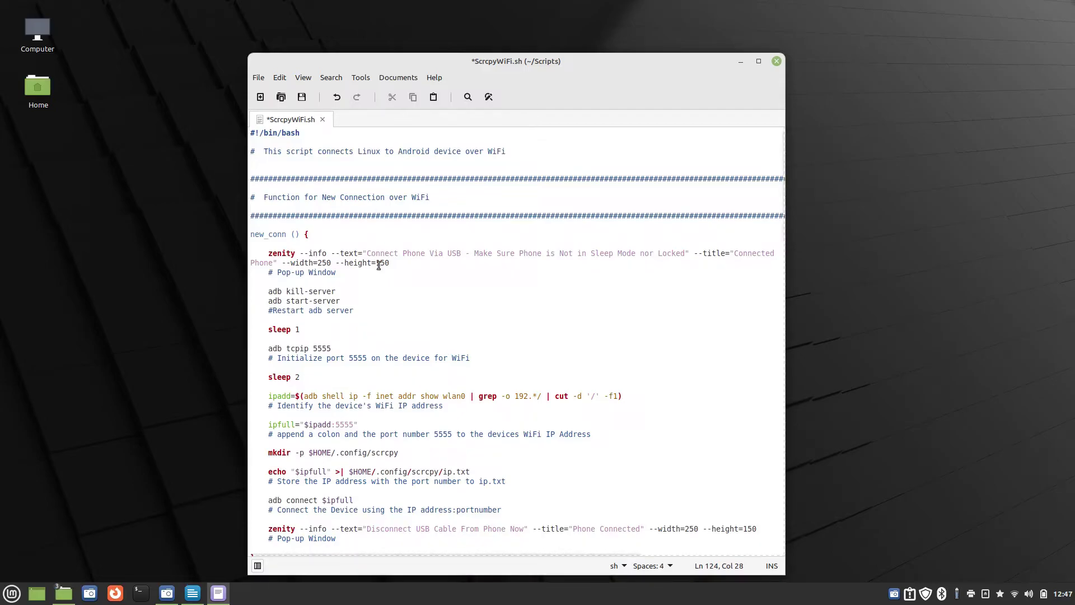
scroll(475, 392, down, 1)
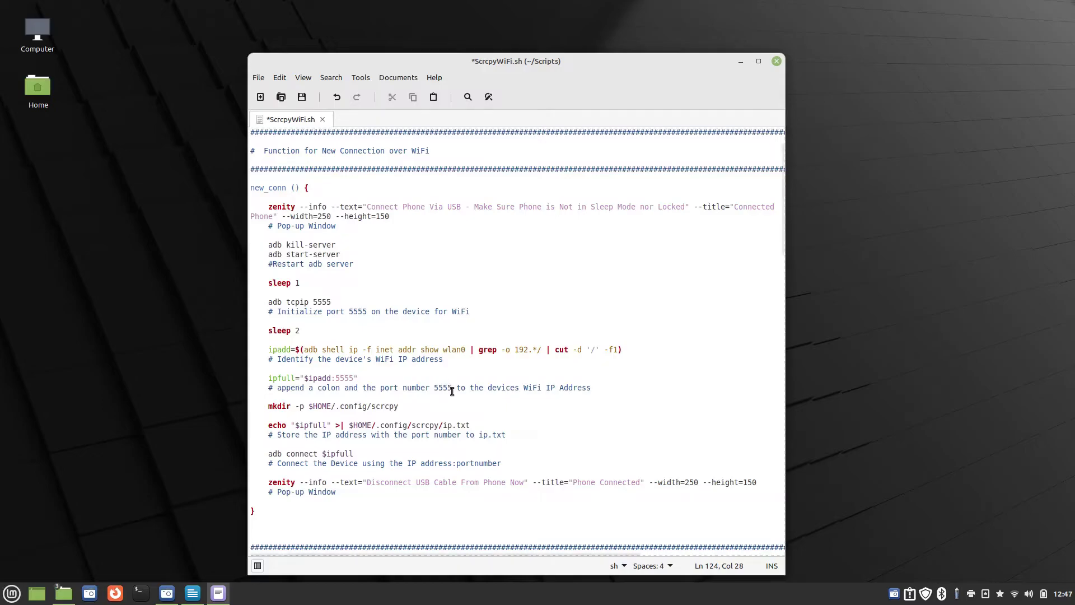
scroll(464, 389, down, 1)
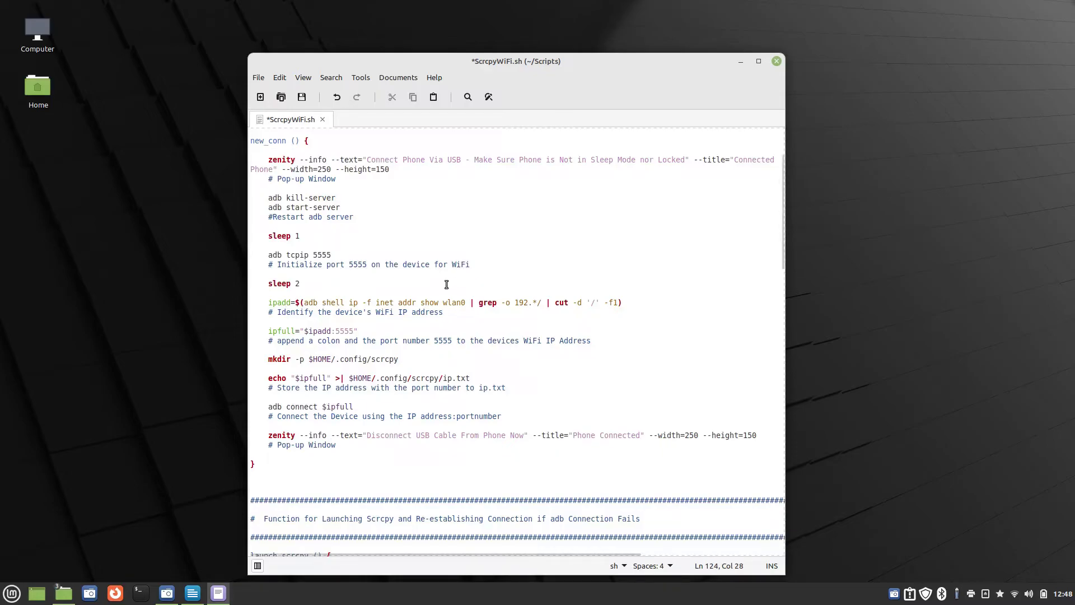
scroll(451, 285, down, 2)
scroll(455, 308, down, 4)
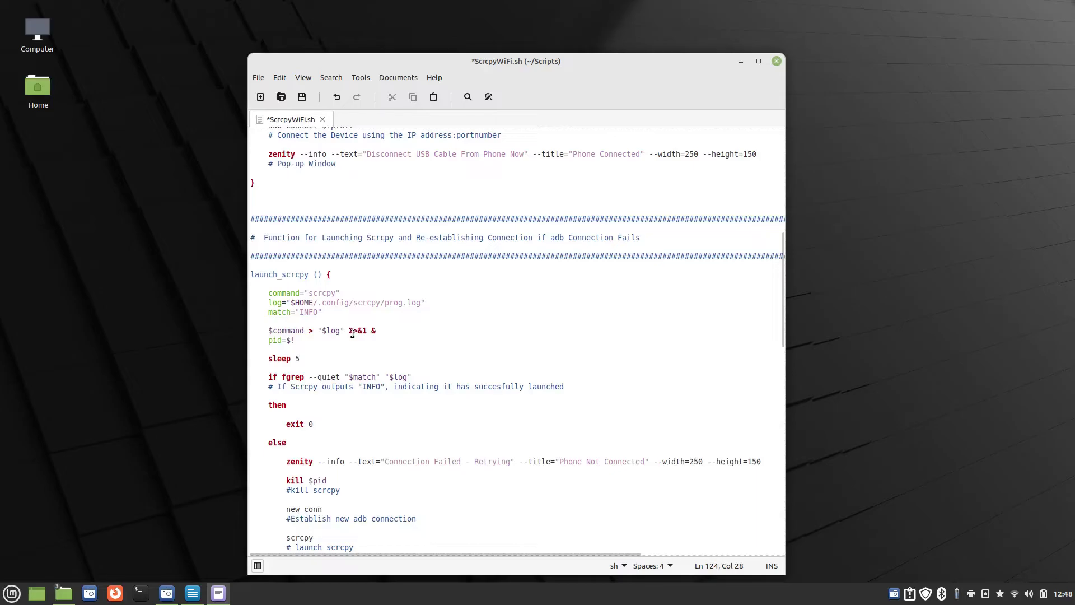
drag(353, 333, 356, 334)
scroll(456, 391, down, 1)
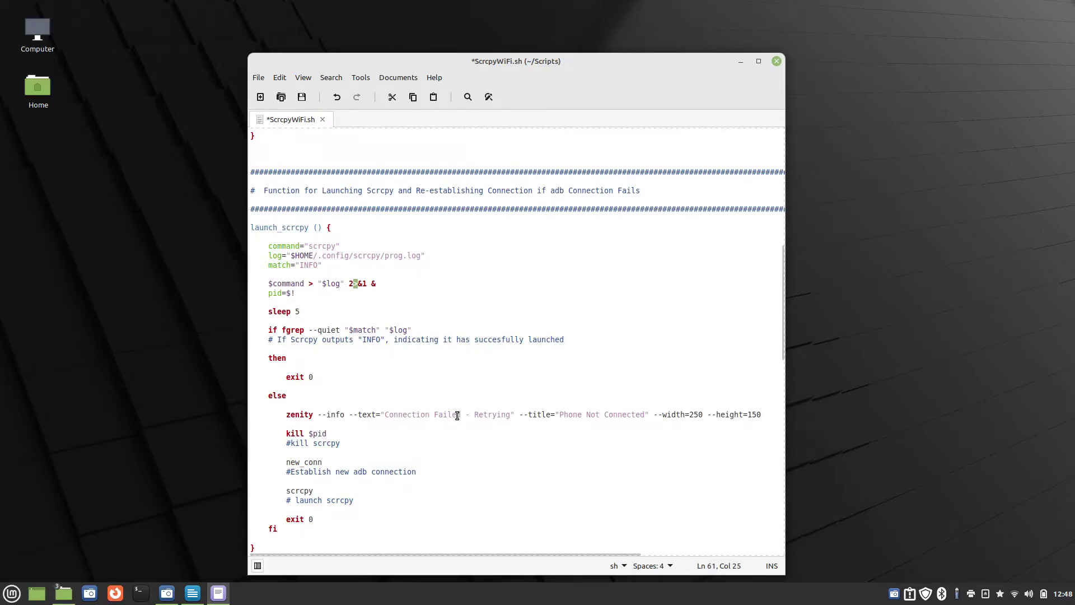
scroll(451, 403, up, 2)
scroll(452, 403, down, 6)
scroll(464, 396, down, 3)
scroll(464, 396, down, 3)
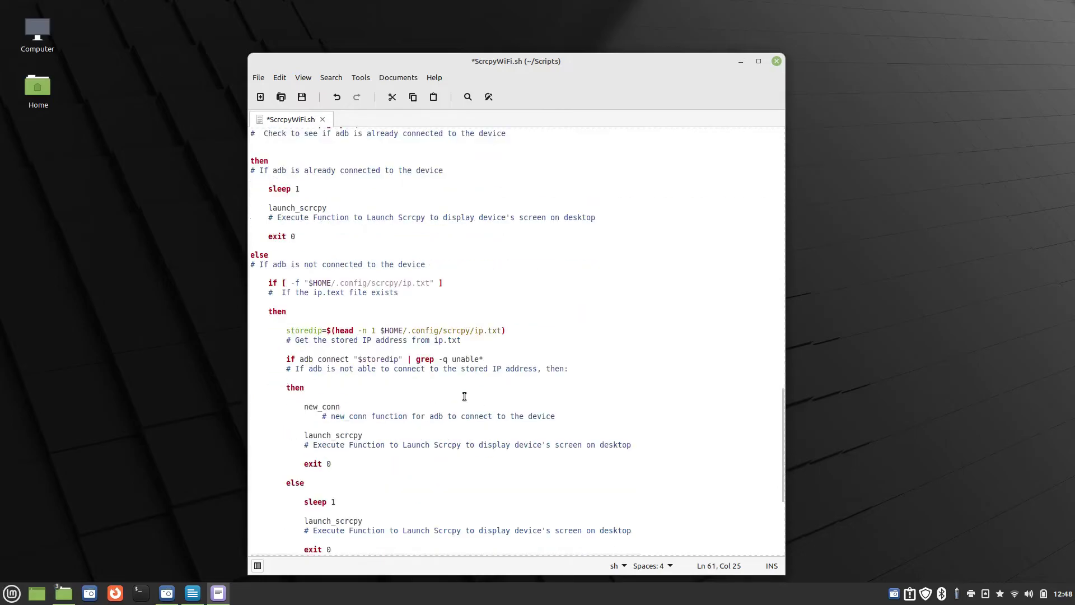
scroll(465, 396, down, 3)
scroll(463, 396, up, 15)
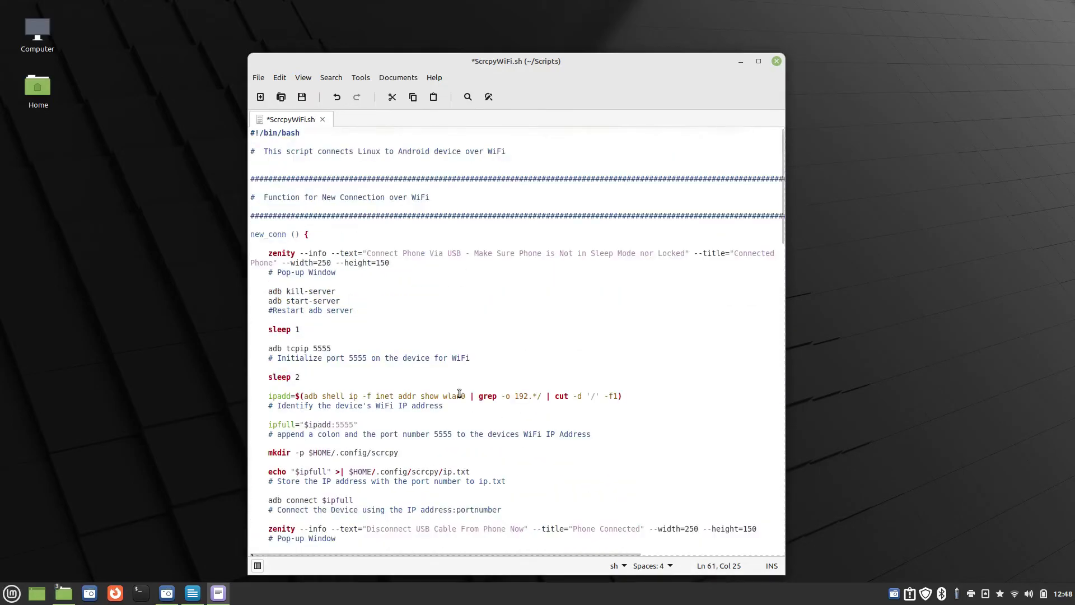
- Search the script for > and &gt to find the $command redirection
click(418, 164)
key(ctrl+f)
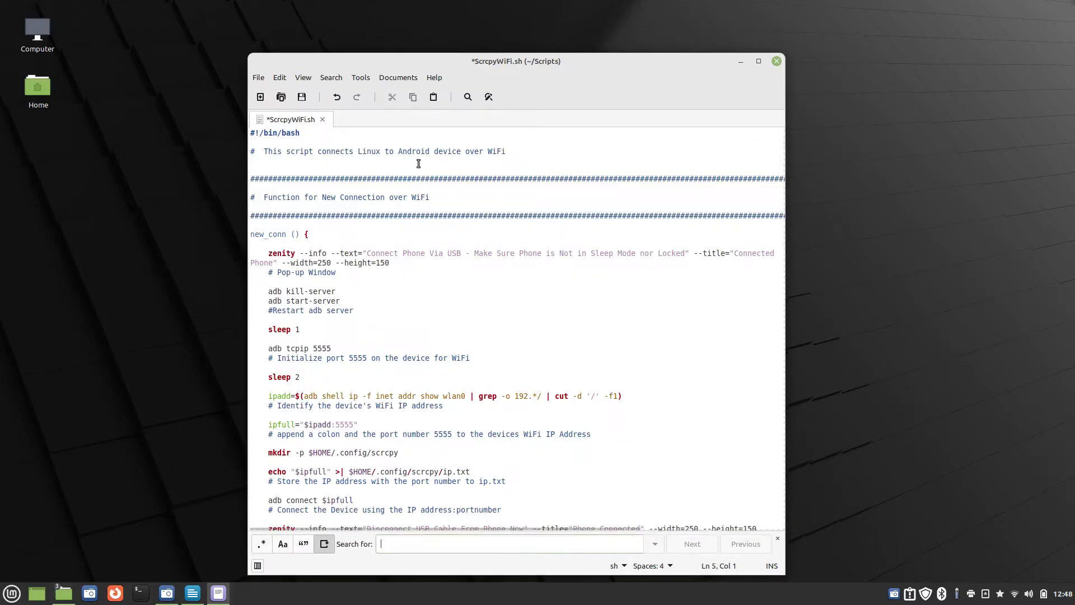
text(>)
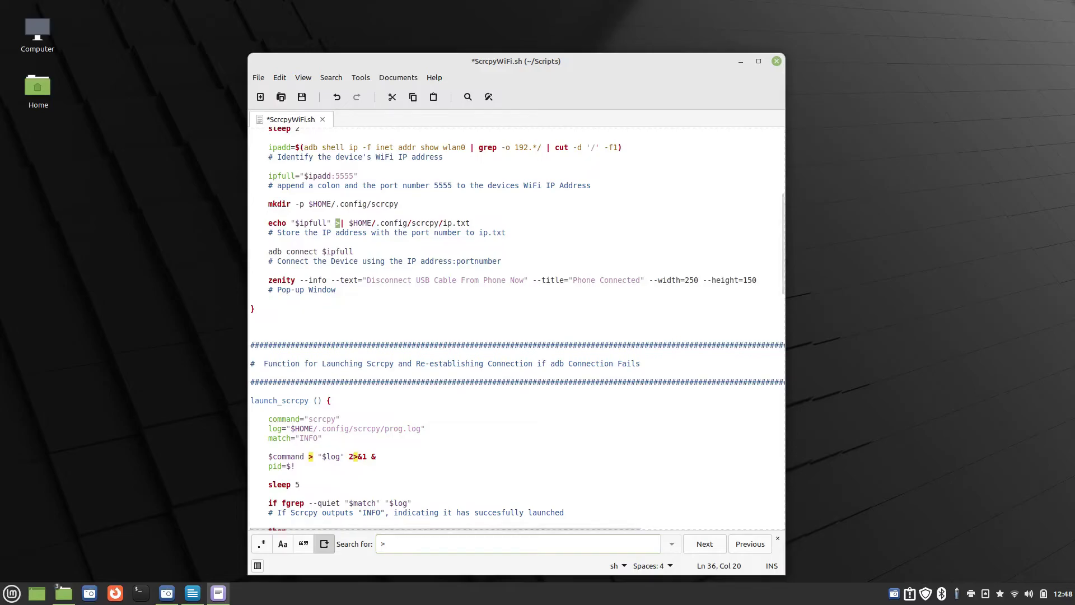
key(alt+Tab)
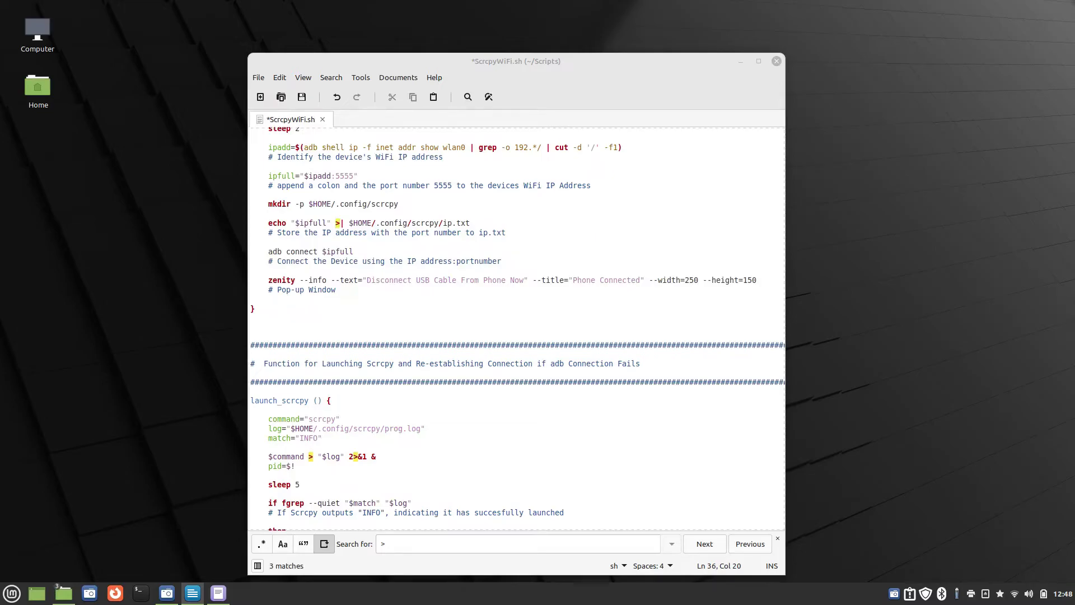
click(309, 458)
drag(309, 458, 315, 458)
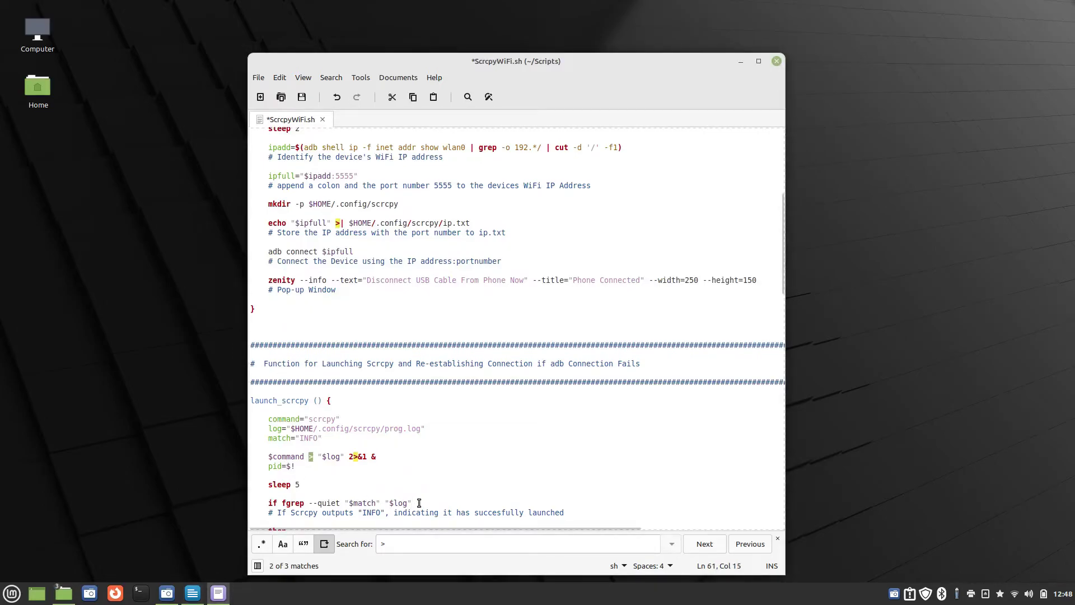
text(&gt)
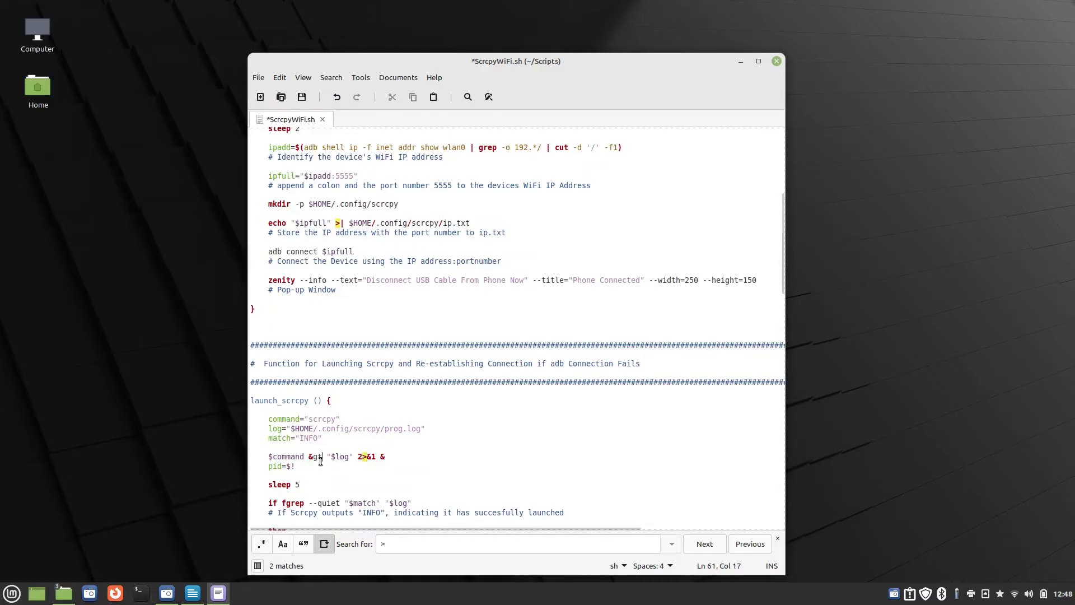
triple_click(399, 543)
text(&gt)
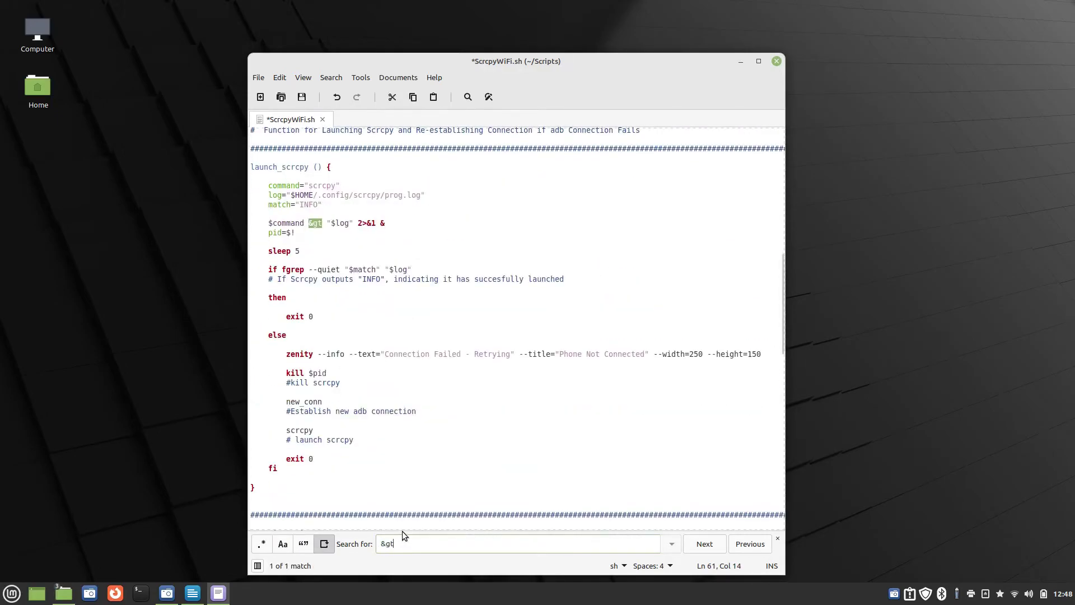
- Replace &gt with a plain > on the $command line and save ScrcpyWiFi.sh
click(313, 222)
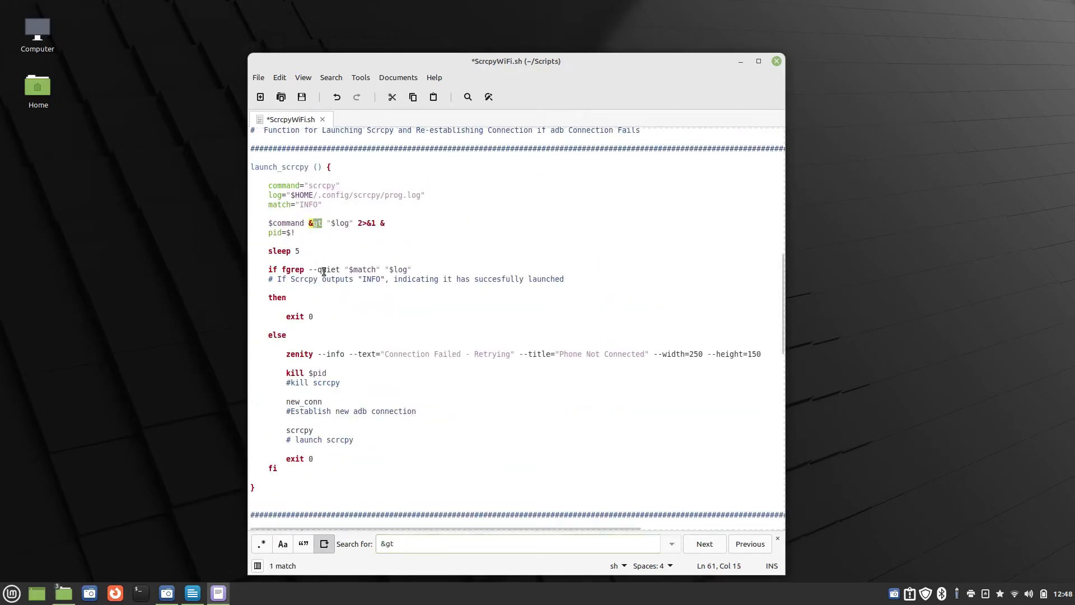
key(Delete)
key(BackSpace)
text(>)
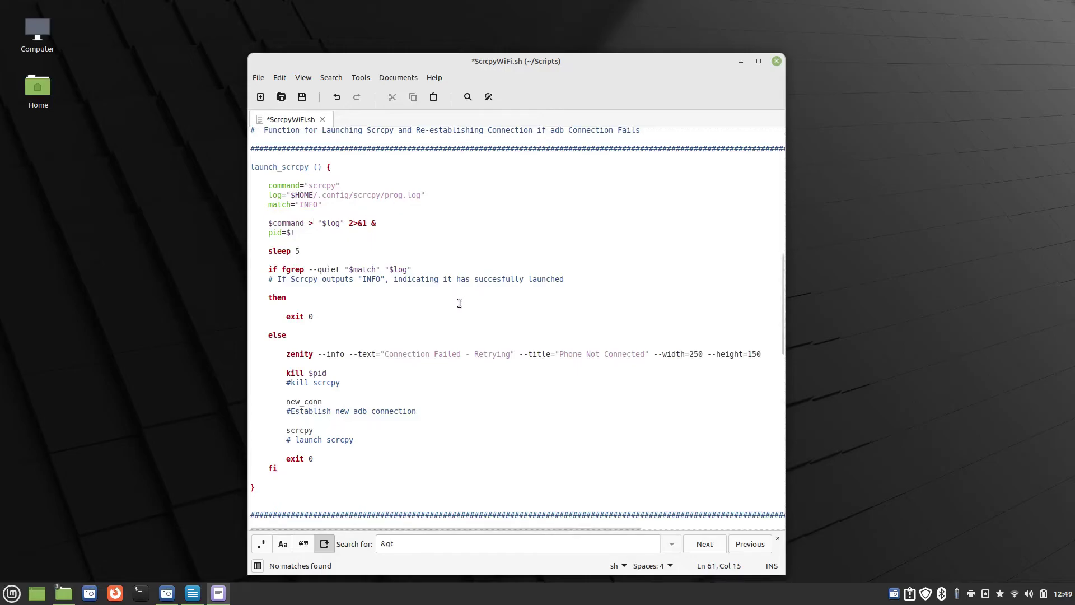
click(302, 97)
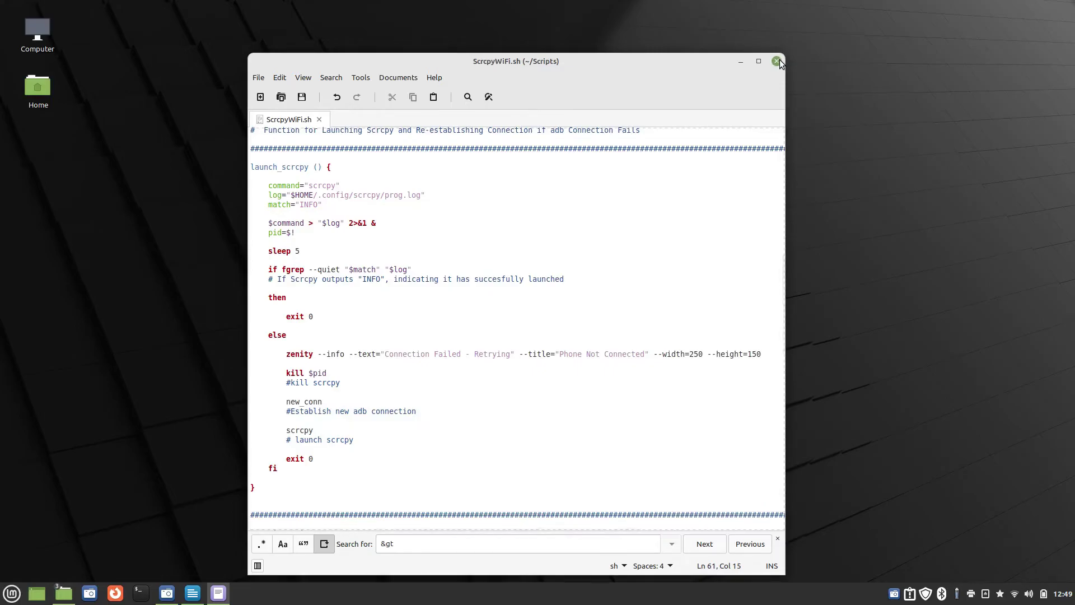
- Close Xed, run ScrcpyWiFi.sh from Nemo, and acknowledge both connection prompts
click(776, 61)
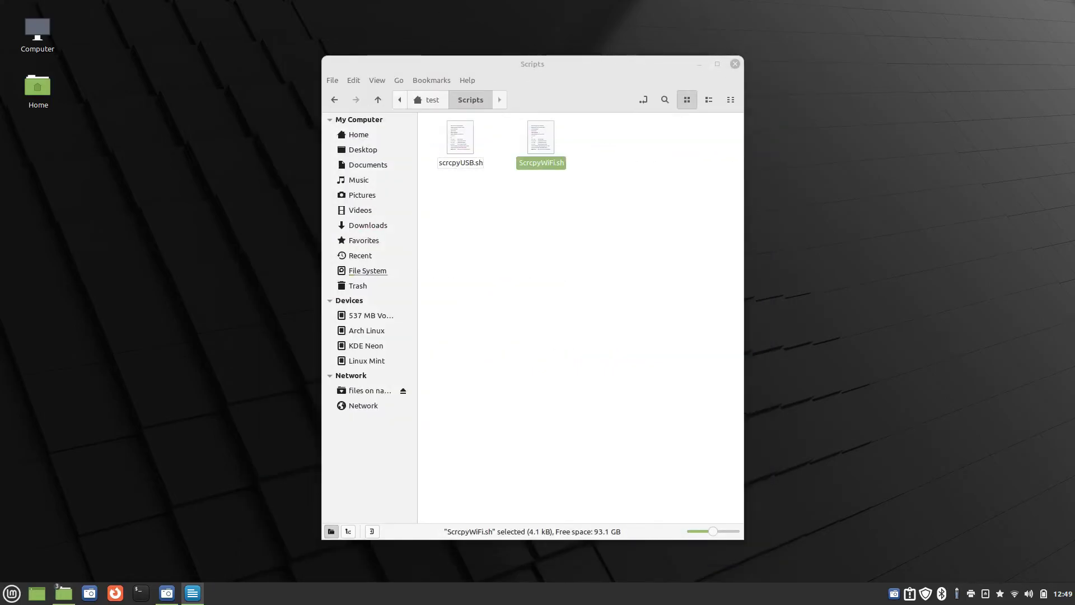
right_click(545, 138)
click(577, 149)
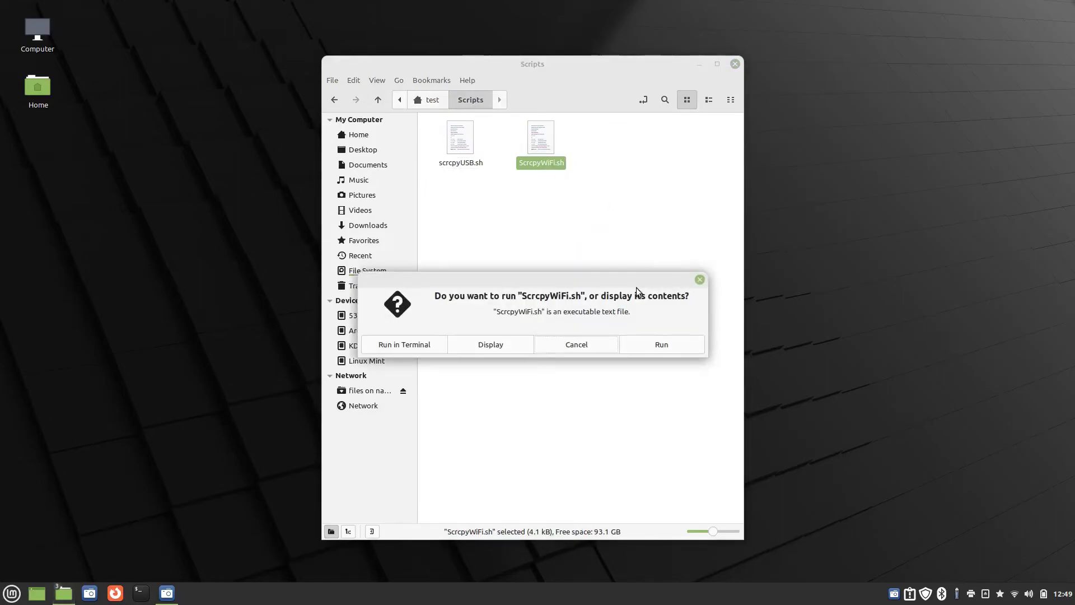
click(660, 343)
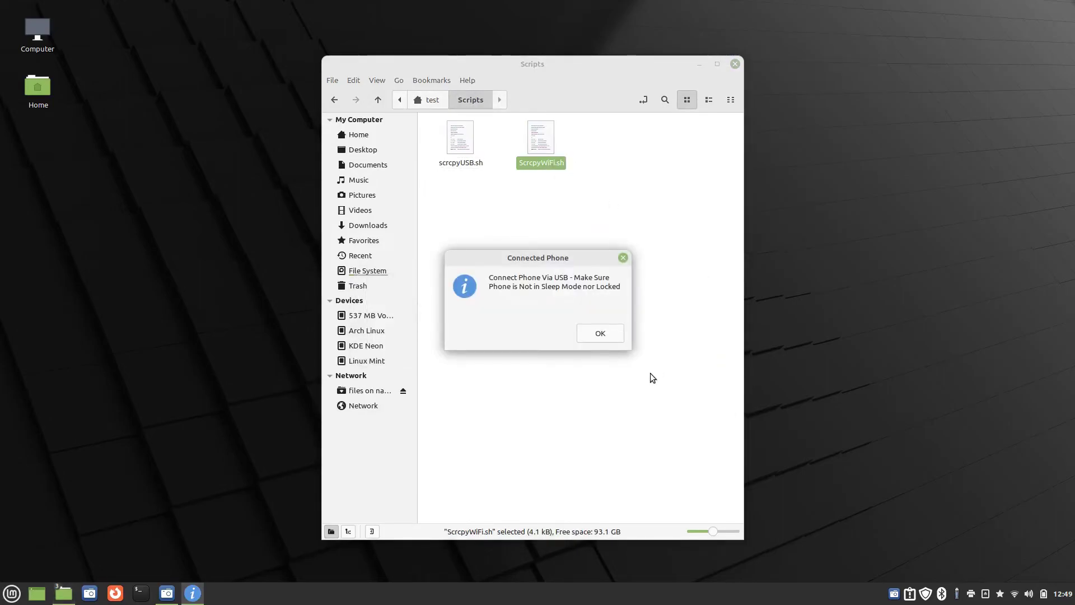
click(600, 334)
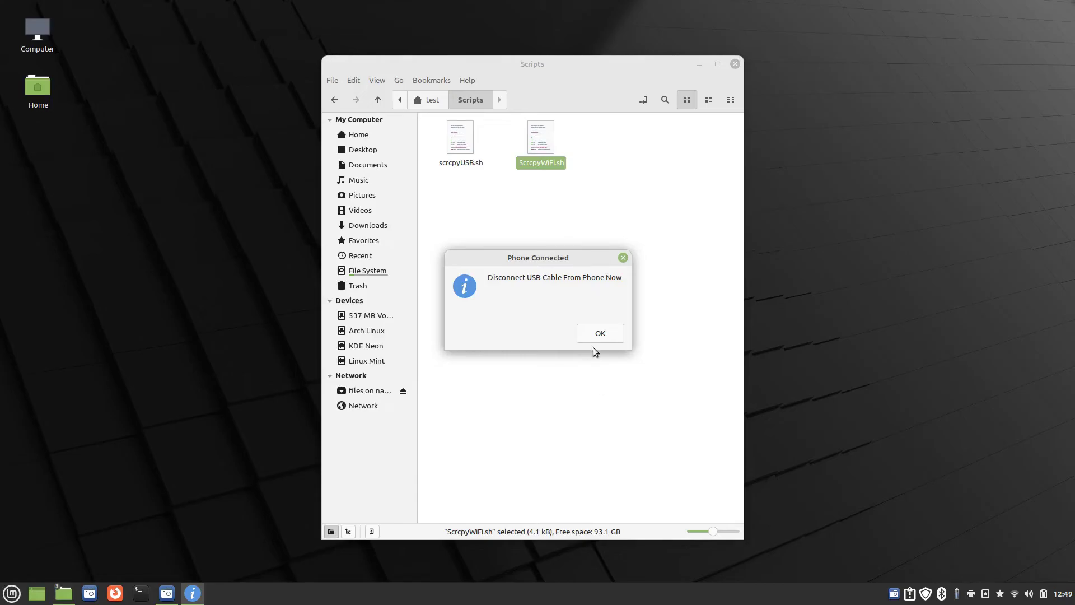
click(602, 333)
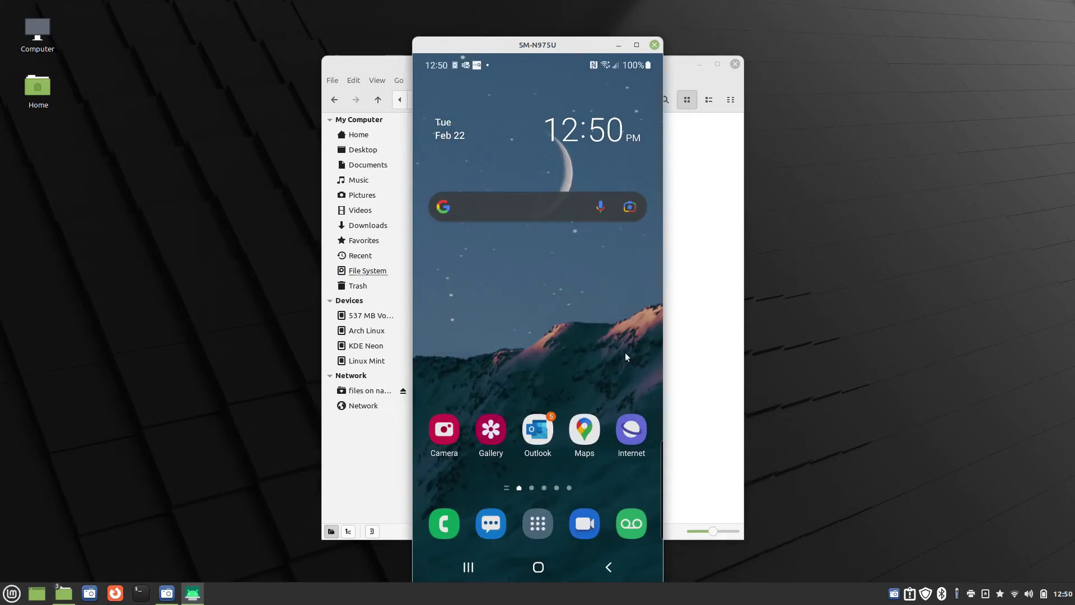
- Close the mirror, rerun ScrcpyWiFi.sh to verify mirroring, then close scrcpy again
click(653, 46)
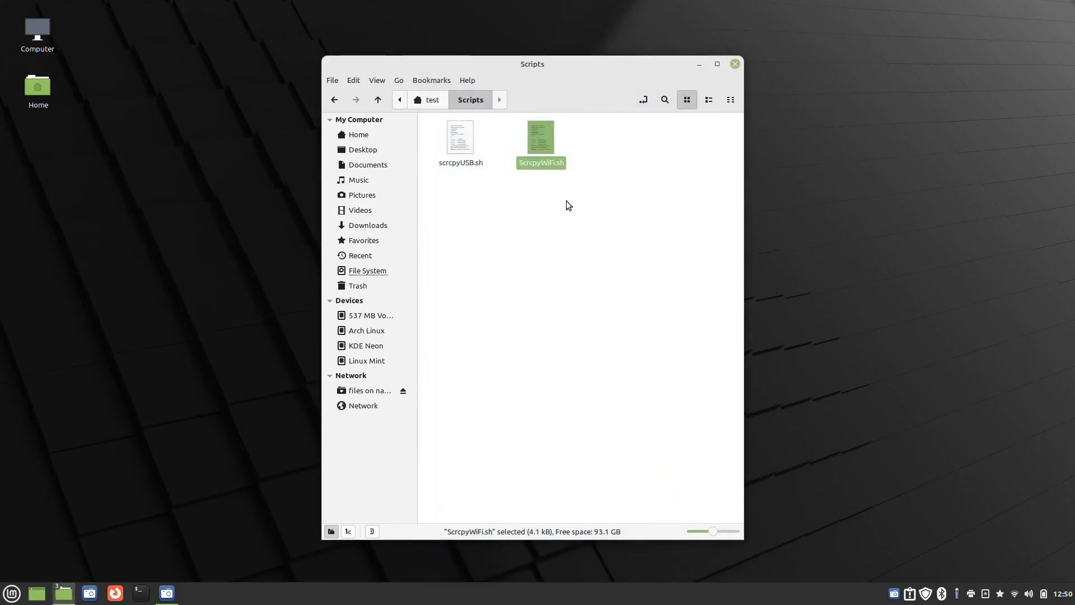
right_click(543, 135)
click(559, 140)
click(665, 344)
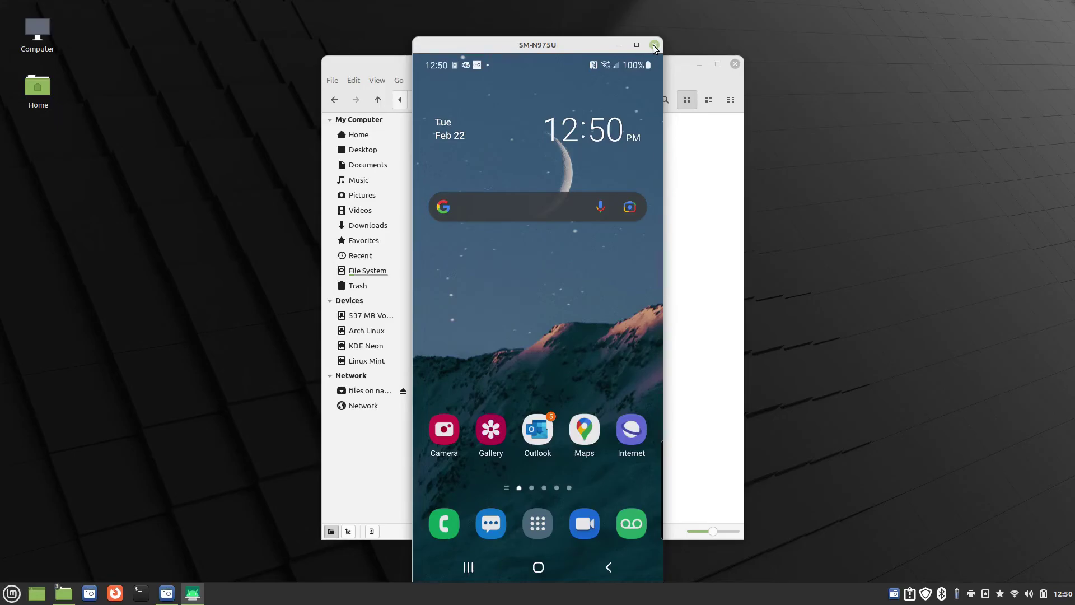
click(654, 44)
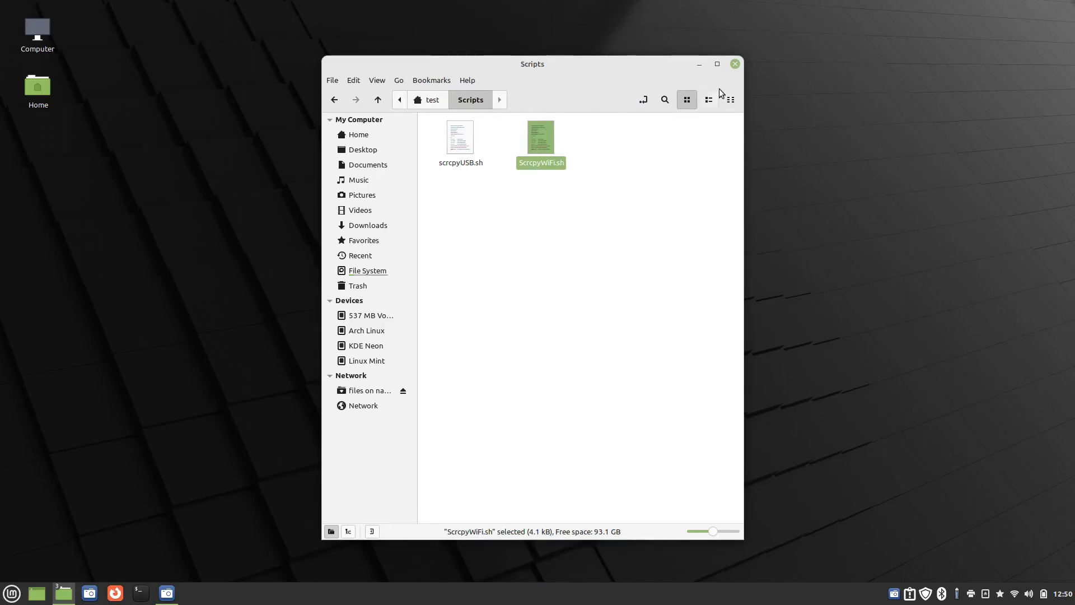
- Close Nemo and start a new Accessories item in the Menu applet's menu editor
click(735, 65)
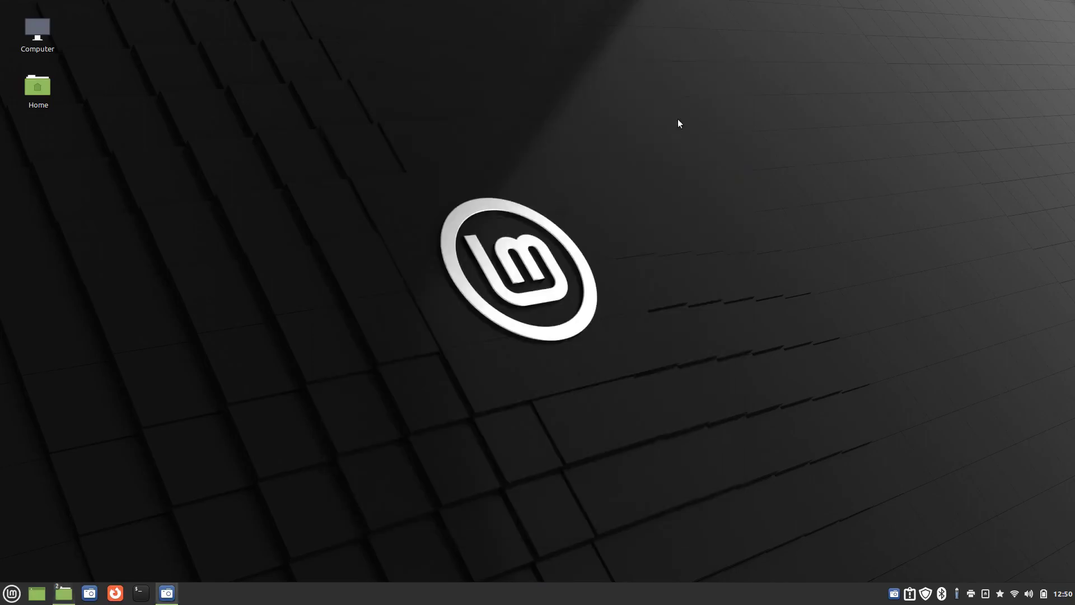
right_click(11, 597)
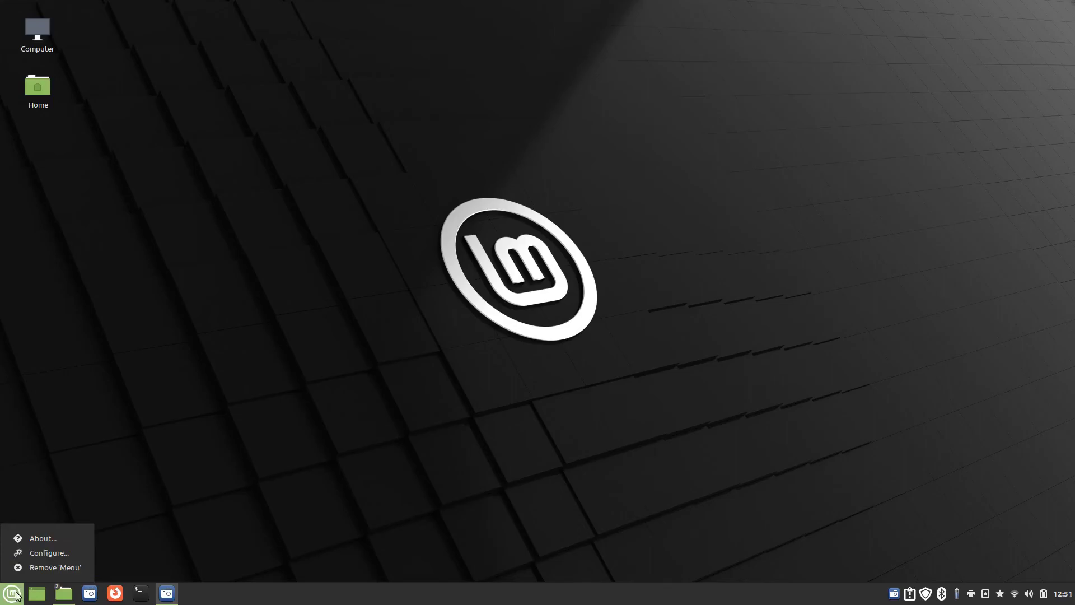
right_click(17, 595)
right_click(15, 597)
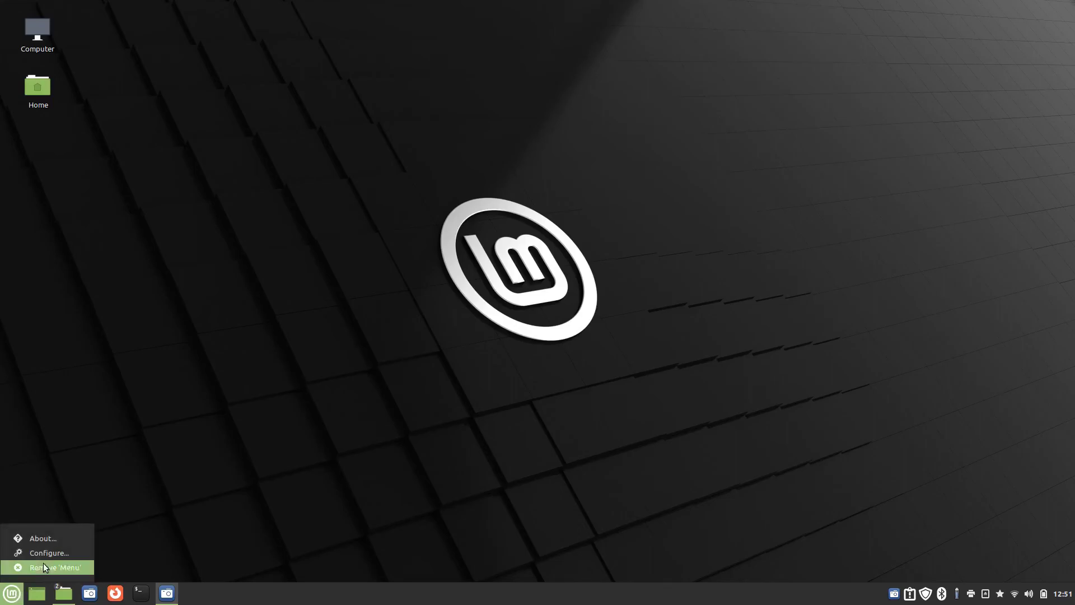
click(49, 553)
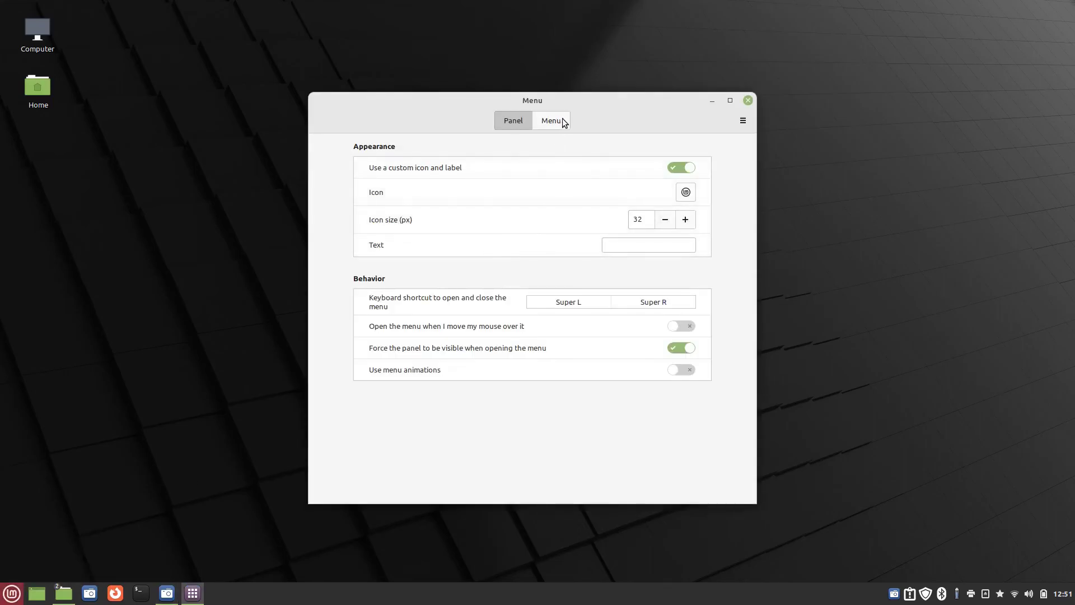
click(557, 120)
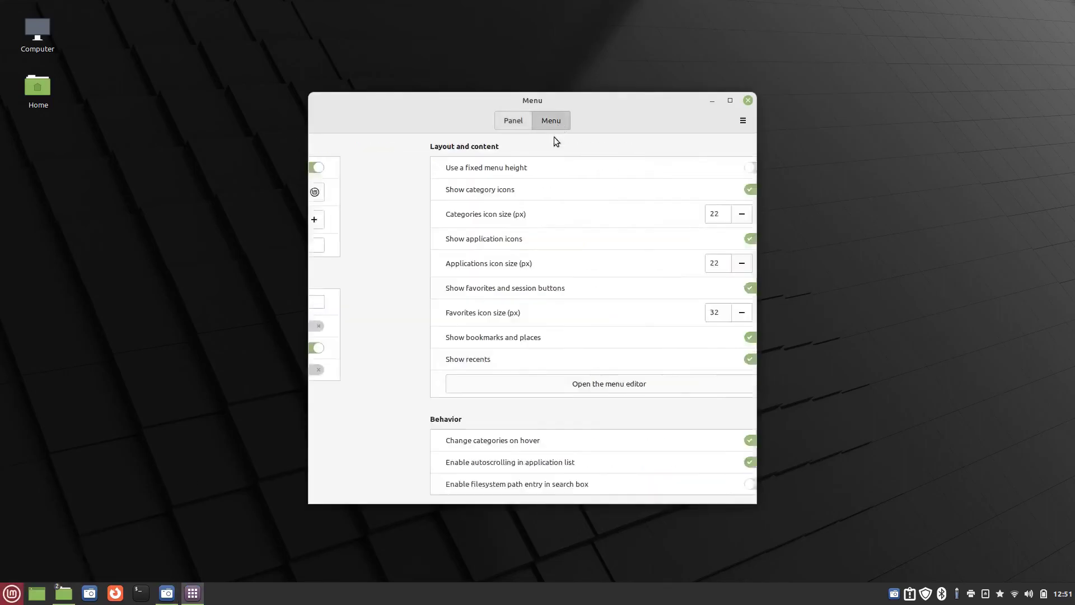
click(542, 386)
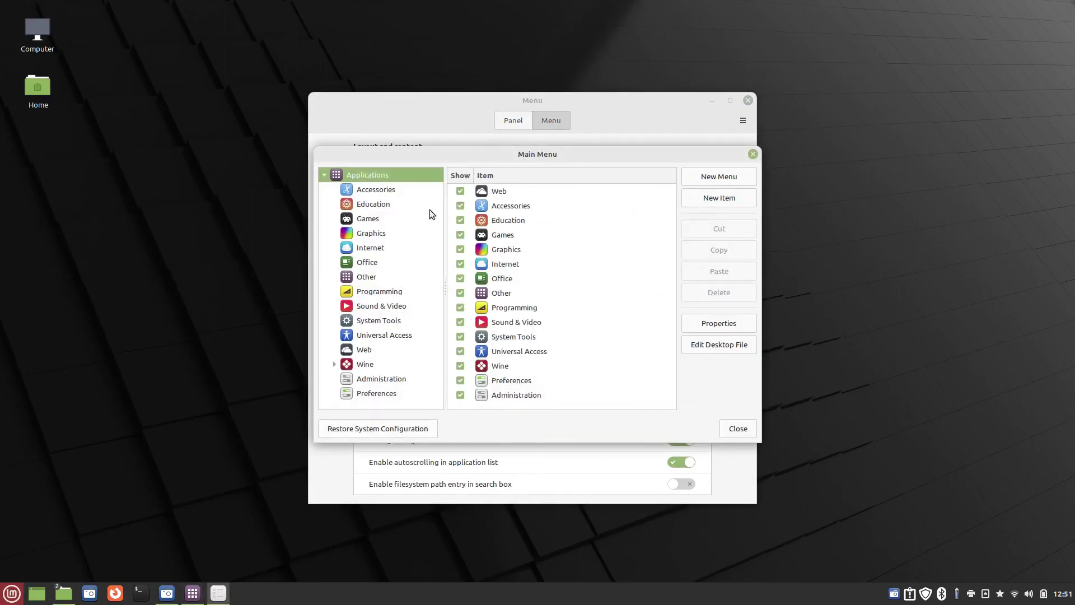
click(385, 190)
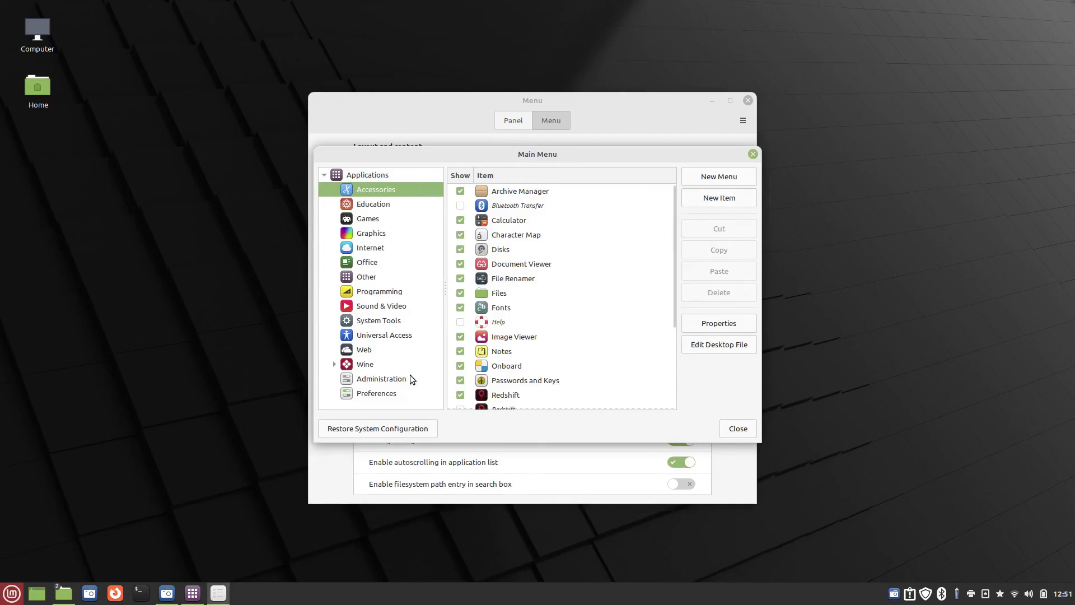
click(720, 198)
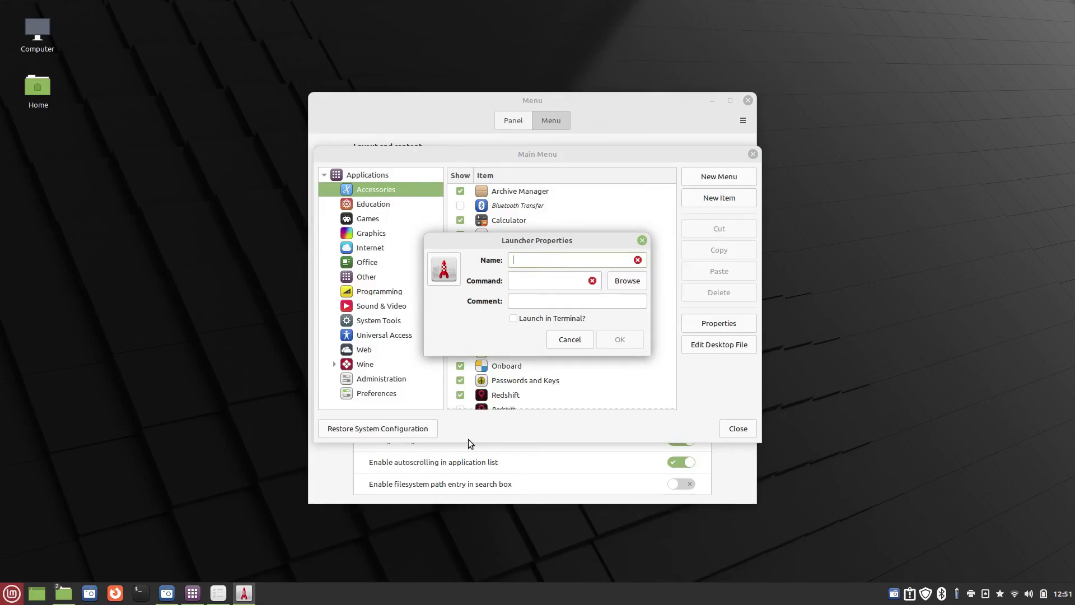
- Name the launcher ScrcpyWifi and set its command to Scripts/ScrcpyWiFi.sh
text(Scrceen)
key(BackSpace)
key(BackSpace)
key(BackSpace)
text(pyWif)
click(627, 283)
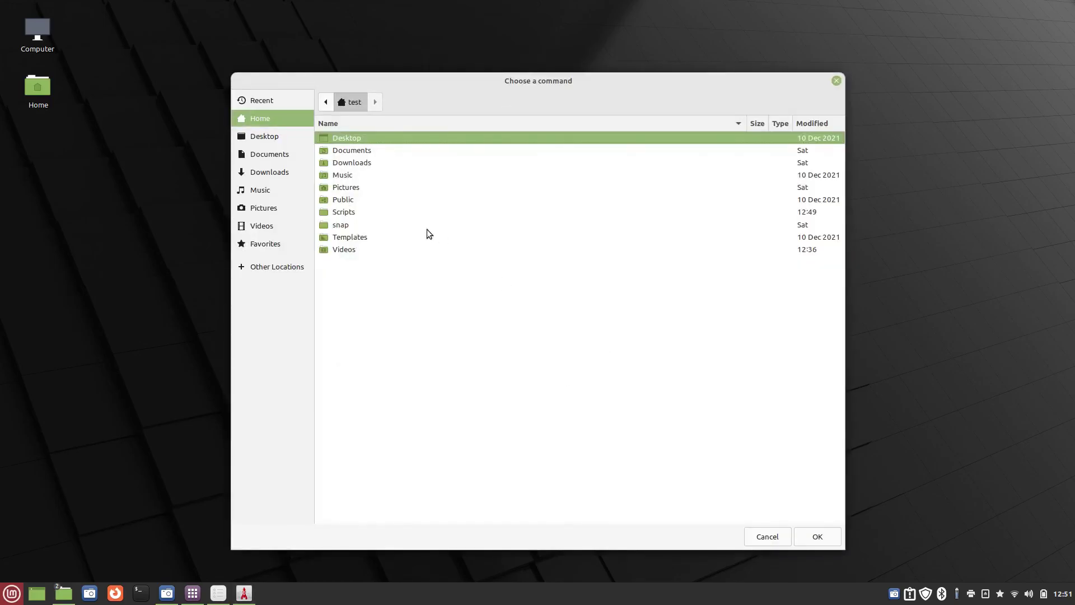
double_click(351, 214)
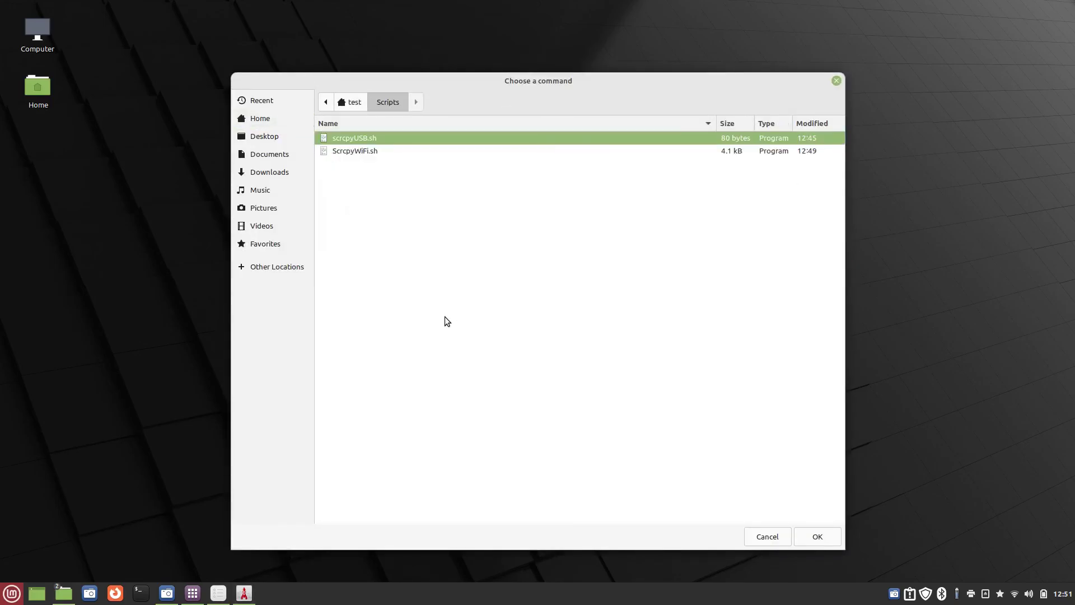
double_click(356, 151)
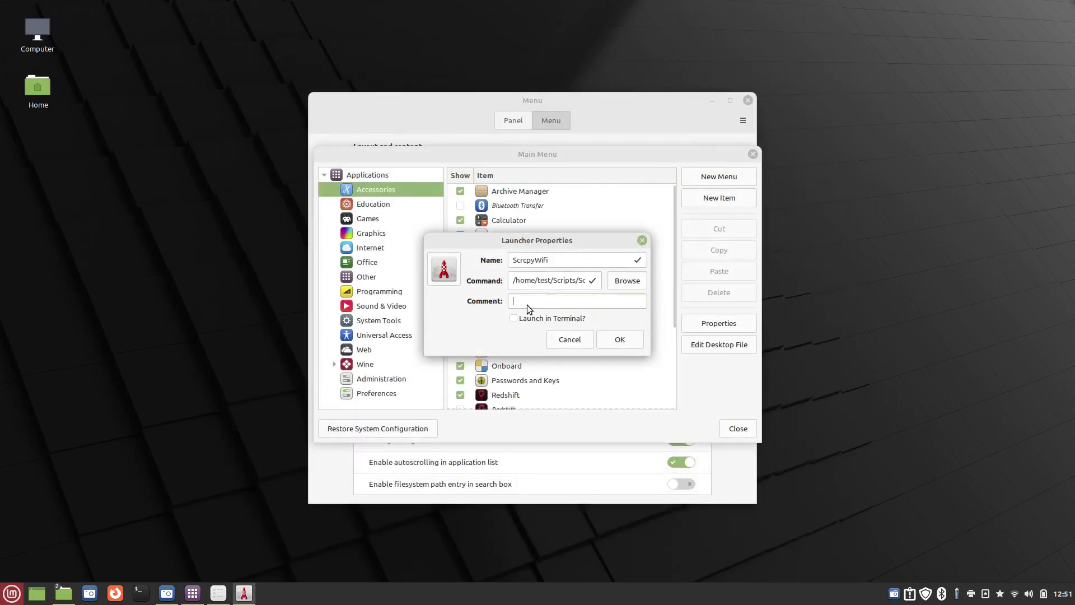
- Add the comment 'Connect to Phone over WiFi' and choose the Emoji face-cool icon
text(Conn)
text(ect to Phone over)
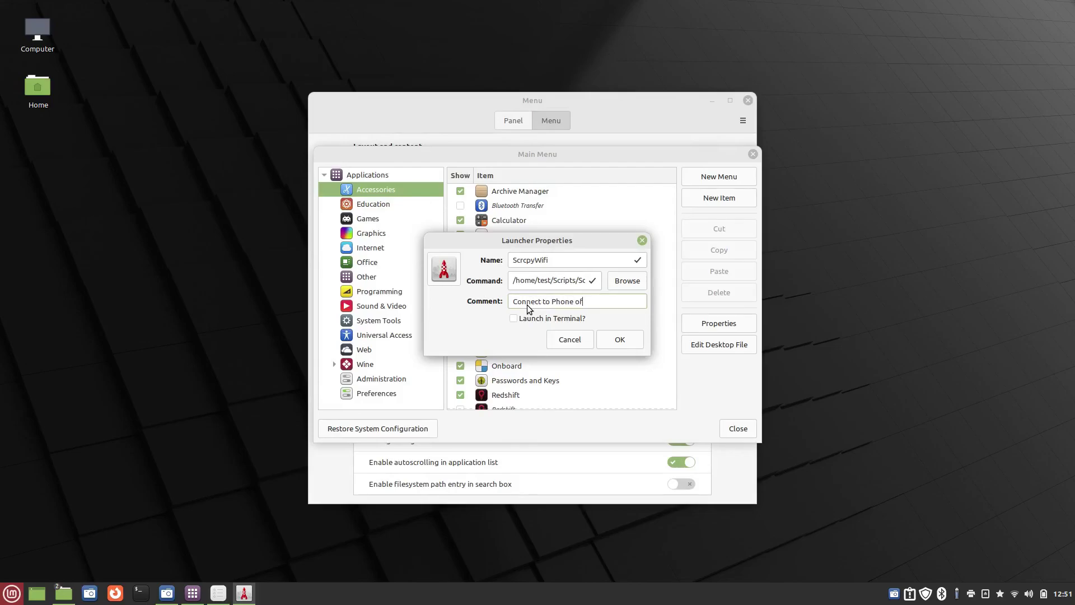
text( WiFi)
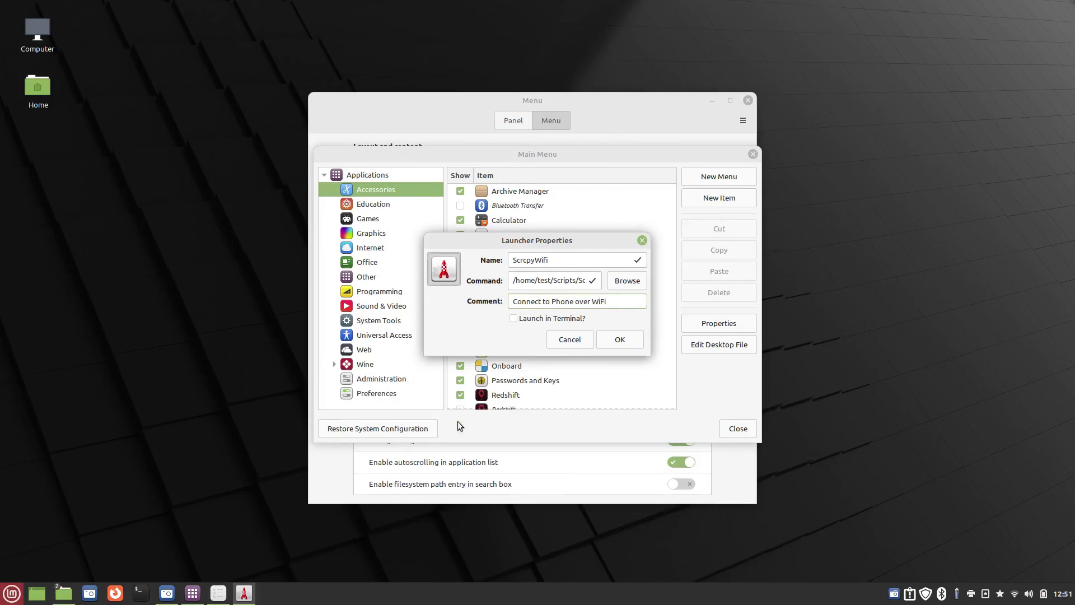
key(space)
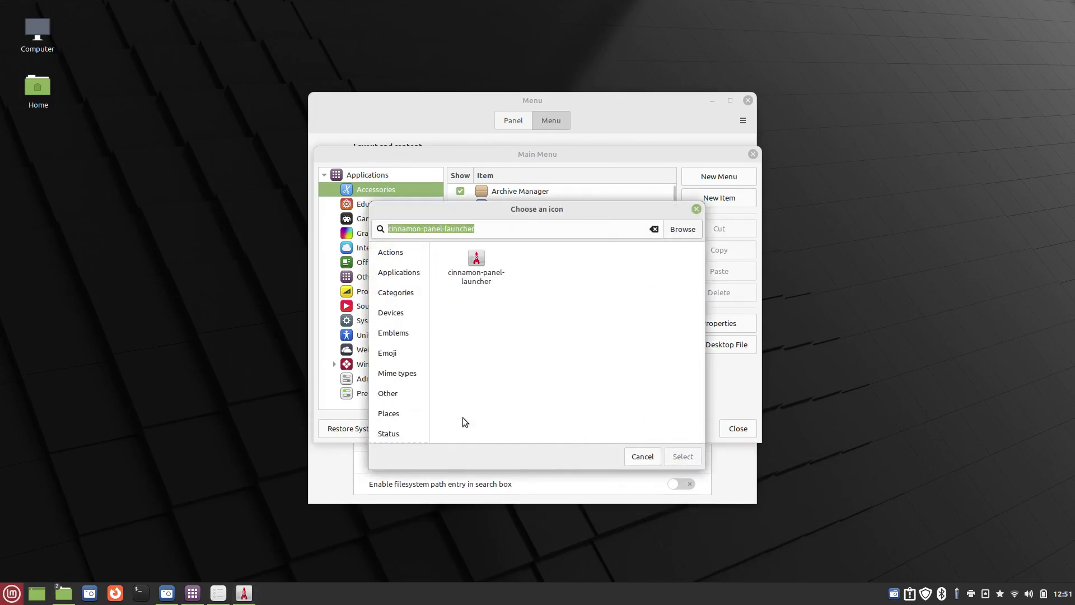
click(402, 353)
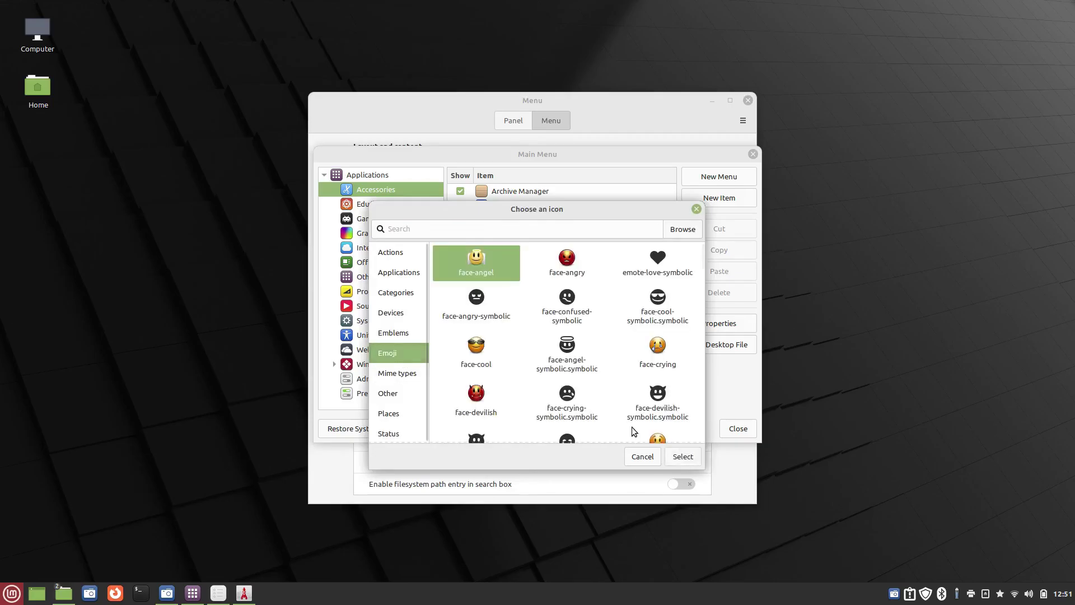
click(476, 353)
click(684, 457)
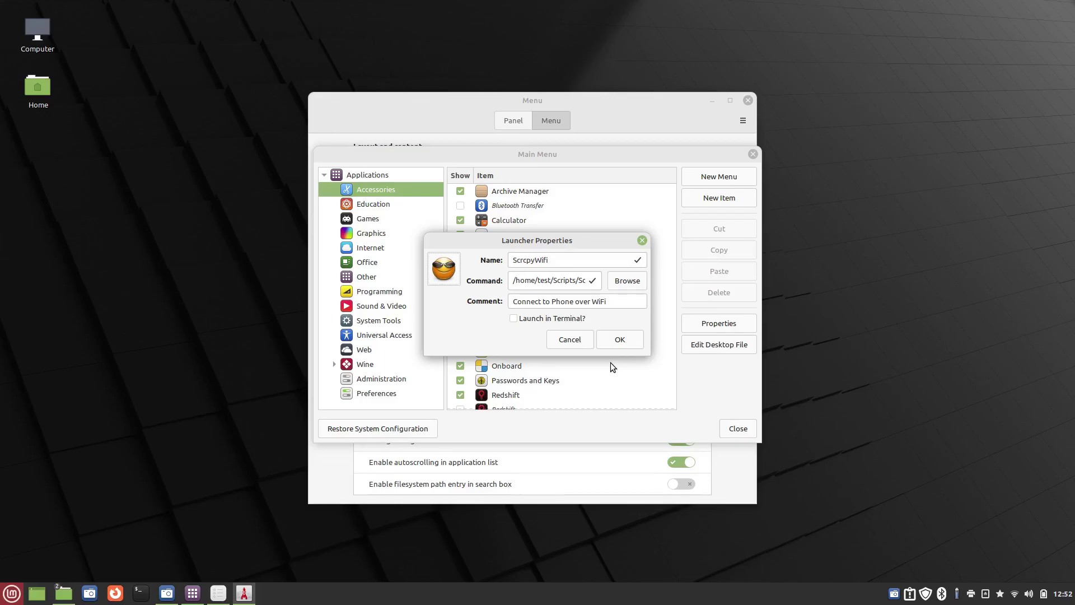
- Save the ScrcpyWifi launcher and close the menu editor and settings
click(620, 340)
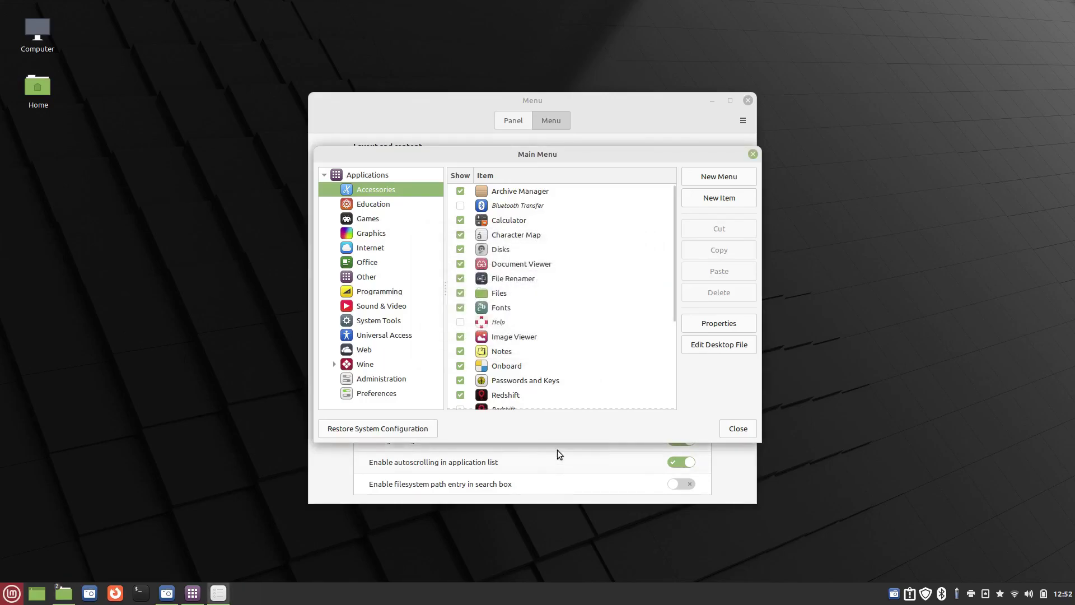
click(737, 428)
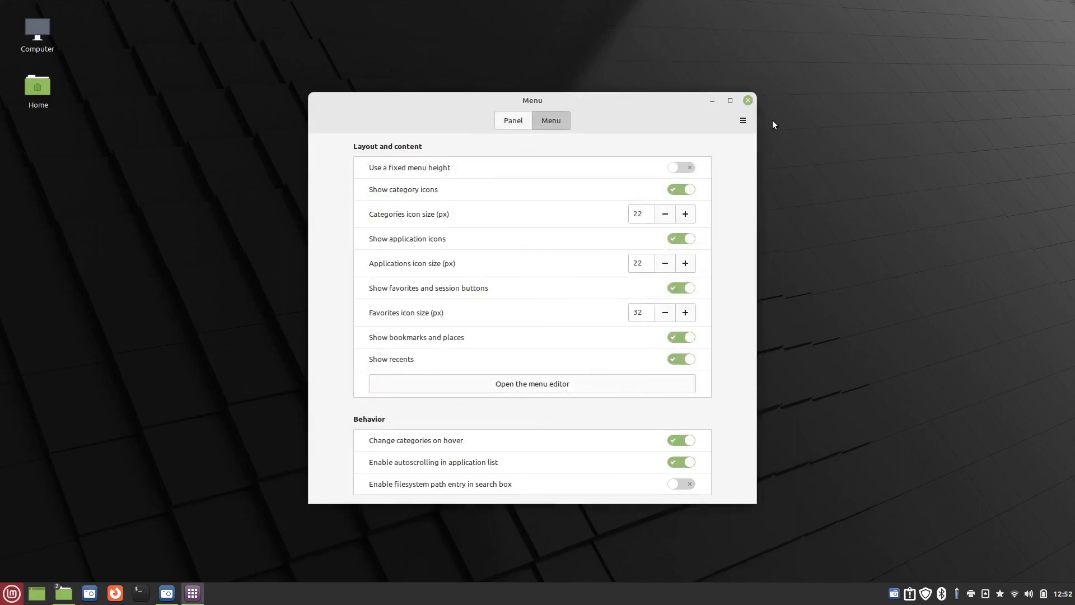
click(750, 100)
- Launch ScrcpyWifi from the applications menu and move the phone mirror window up
click(13, 594)
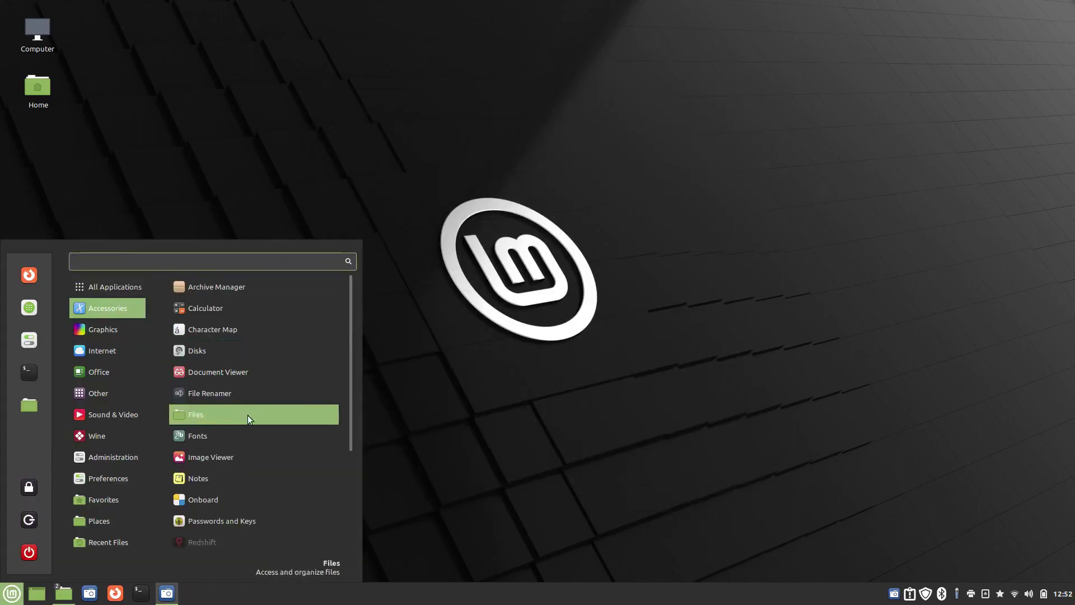
scroll(240, 431, down, 3)
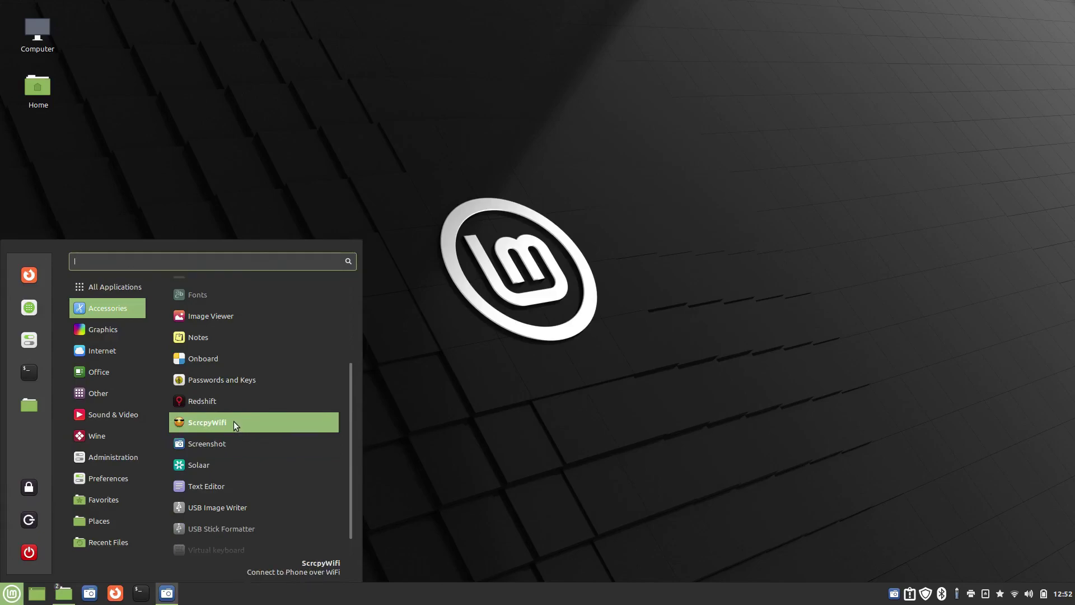
click(233, 421)
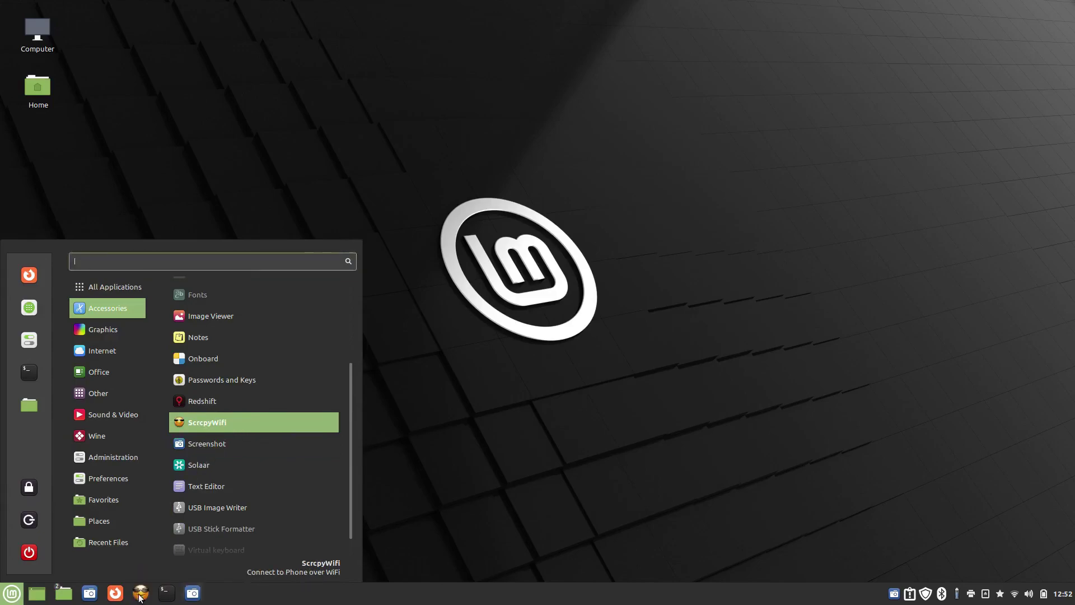
click(489, 519)
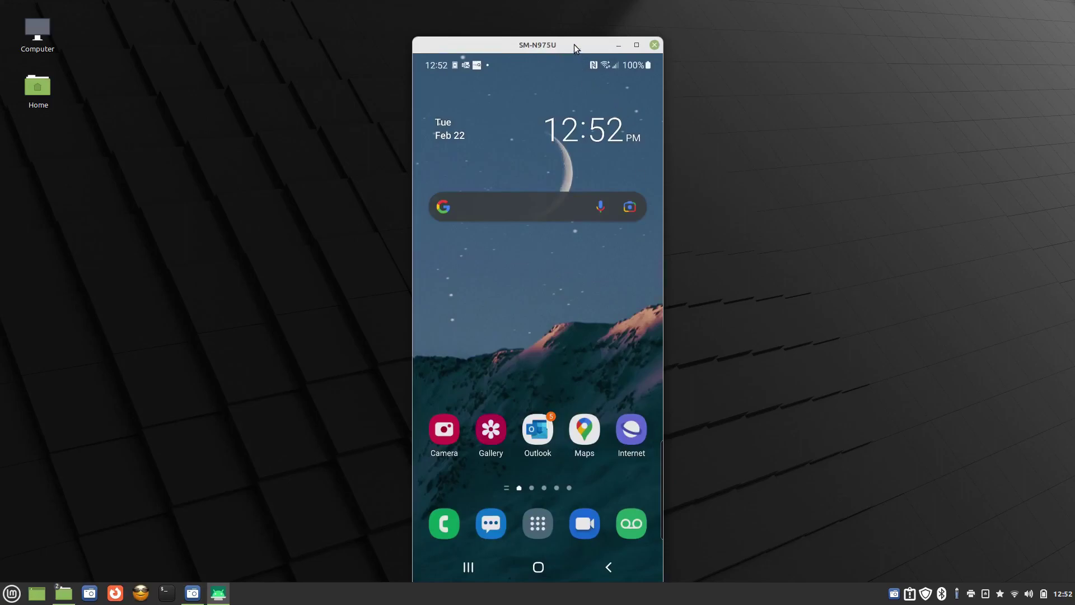
drag(573, 44, 566, 20)
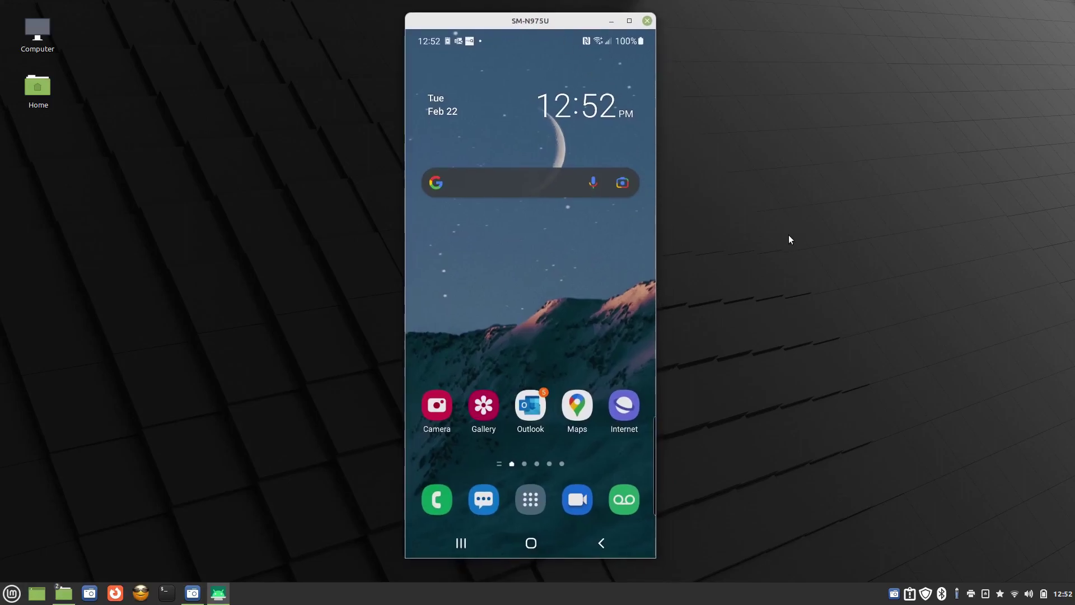